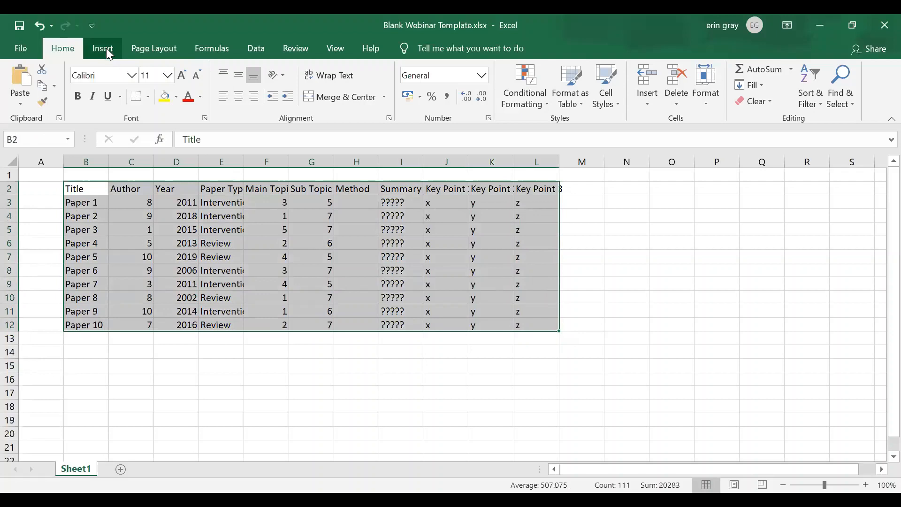
Convert the selected range B2:L12 into a table with headers.
{"action": "left_click", "coordinate": [108, 54]}
{"action": "left_click", "coordinate": [119, 94]}
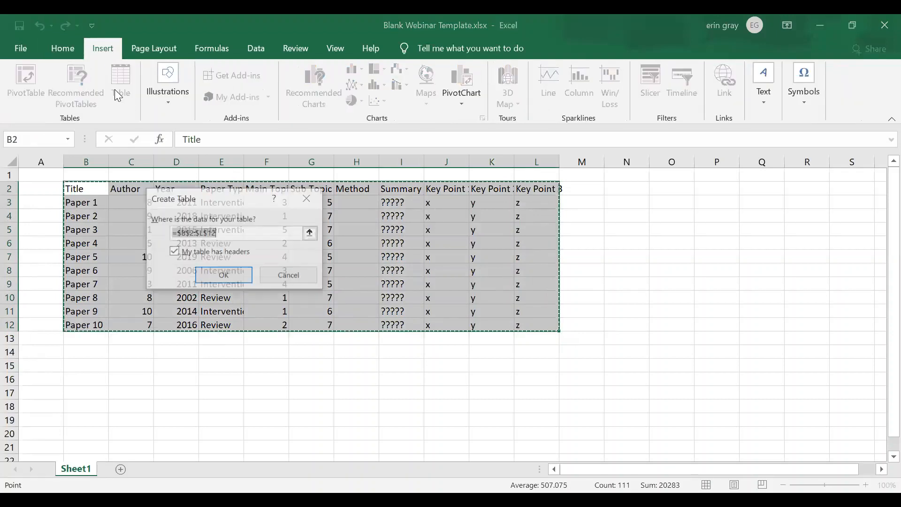
{"action": "left_click", "coordinate": [223, 277]}
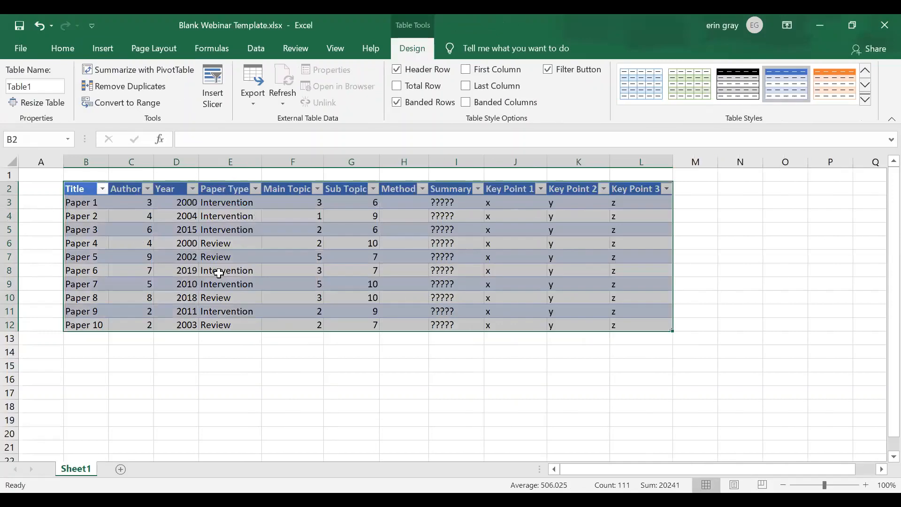
{"action": "left_click", "coordinate": [218, 274]}
{"action": "left_click_drag", "start_coordinate": [104, 203], "coordinate": [644, 321]}
{"action": "key", "text": "ctrl+q"}
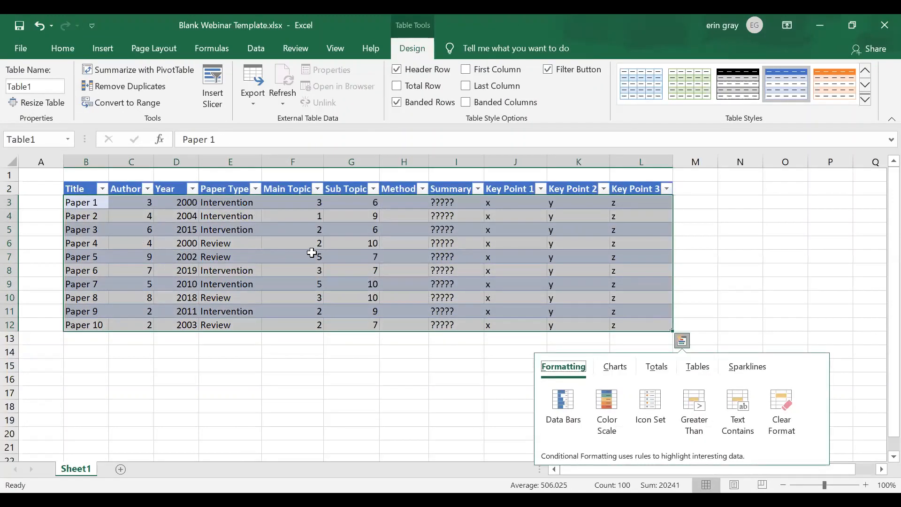
{"action": "left_click", "coordinate": [312, 253]}
{"action": "left_click", "coordinate": [86, 189]}
Copy the table's data rows B3:L12 and paste them over themselves as values only.
{"action": "left_click_drag", "start_coordinate": [86, 202], "coordinate": [613, 318]}
{"action": "key", "text": "ctrl+c"}
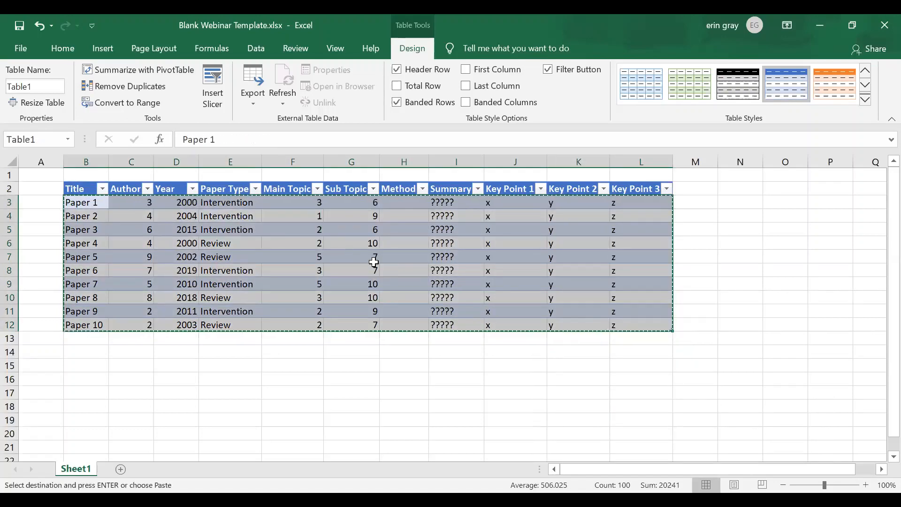
{"action": "right_click", "coordinate": [375, 263]}
{"action": "left_click", "coordinate": [424, 210]}
{"action": "left_click", "coordinate": [352, 243]}
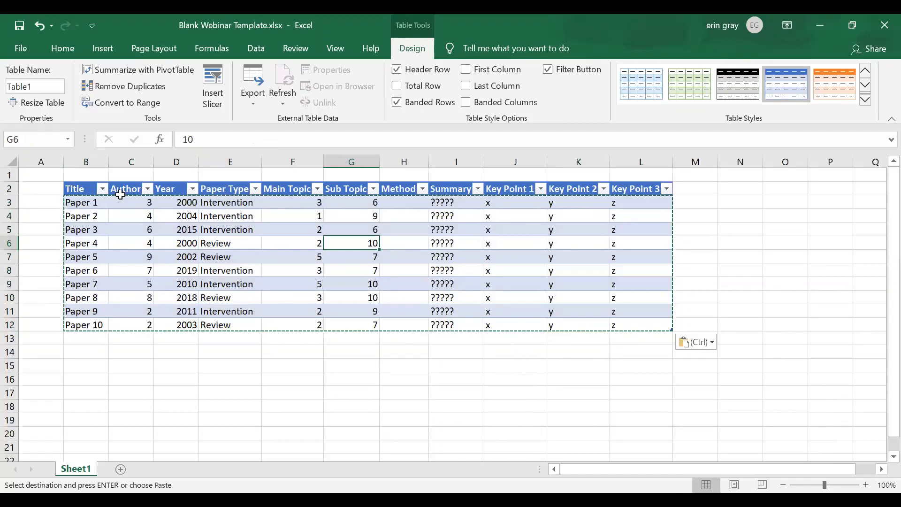
Center the contents of the whole table, including its header row, and turn on text wrapping.
{"action": "left_click_drag", "start_coordinate": [83, 192], "coordinate": [641, 326]}
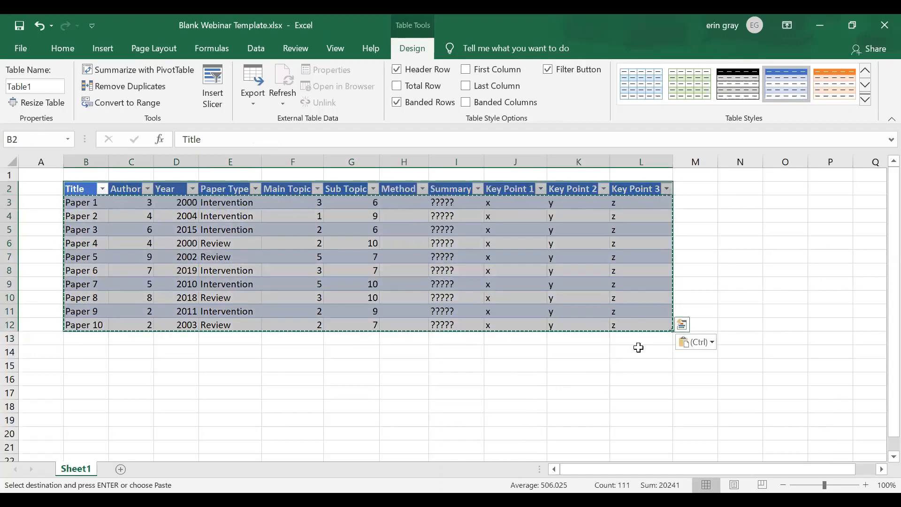
{"action": "left_click", "coordinate": [65, 45]}
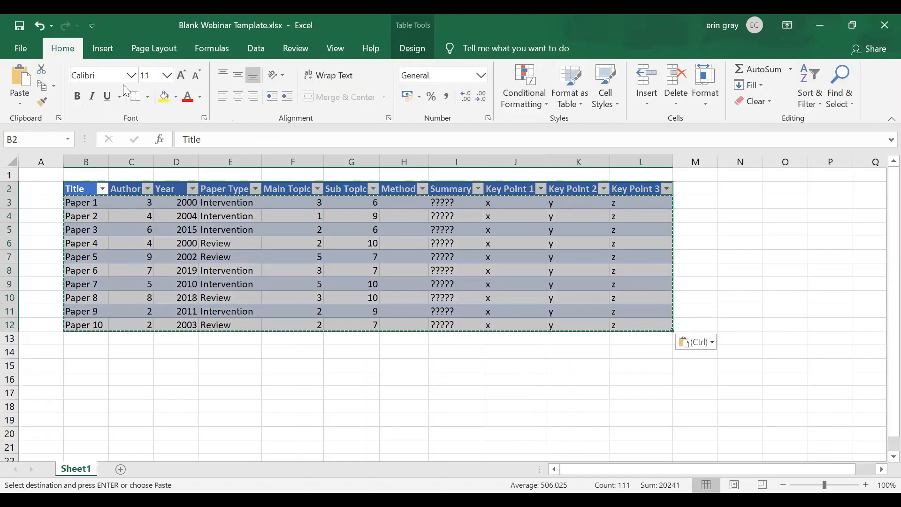
{"action": "left_click", "coordinate": [236, 95]}
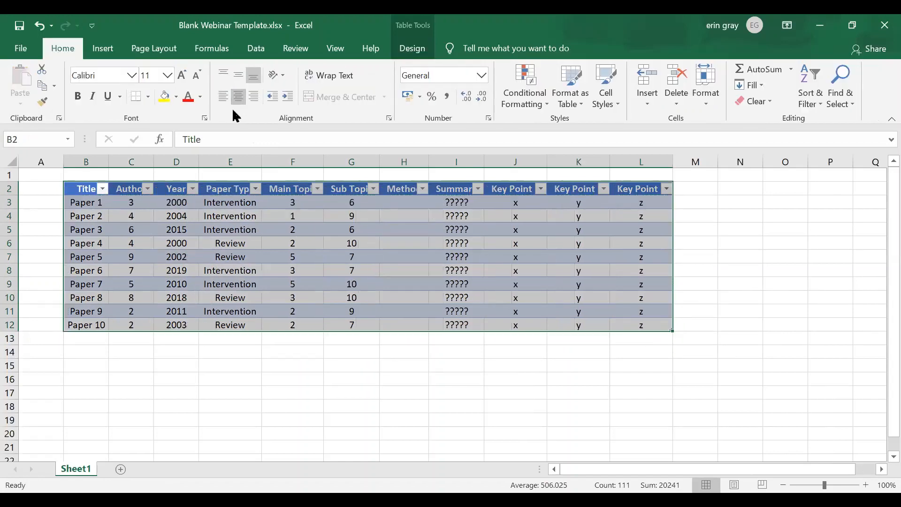
{"action": "left_click", "coordinate": [328, 76]}
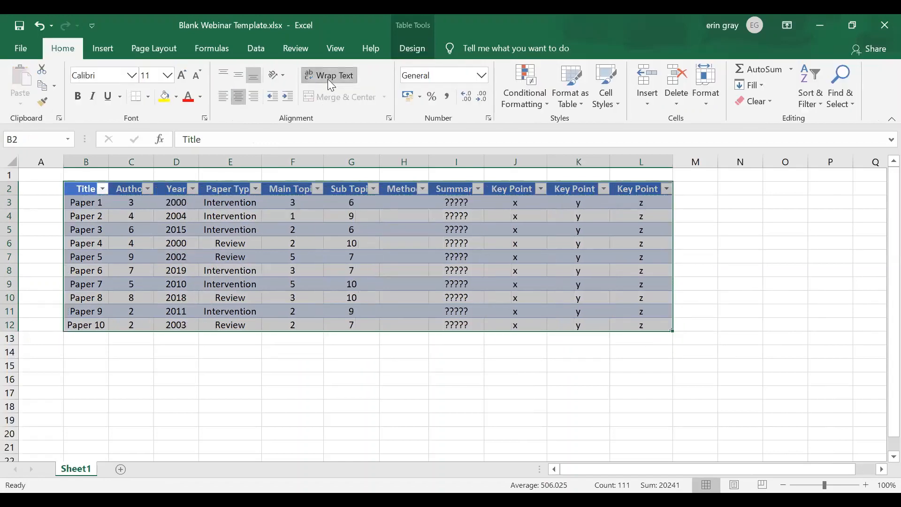
{"action": "left_click", "coordinate": [363, 211]}
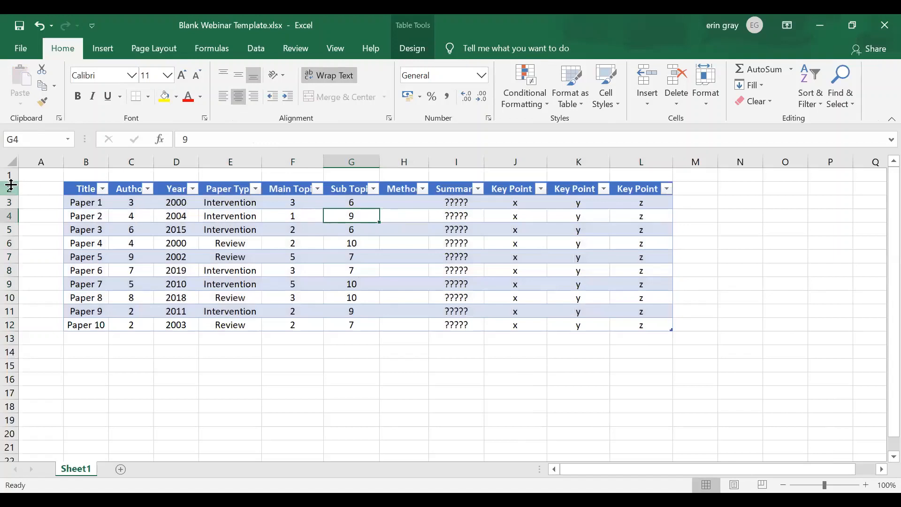
Apply the gray-header table style with light gray banded rows to the whole table.
{"action": "left_click_drag", "start_coordinate": [85, 189], "coordinate": [627, 323]}
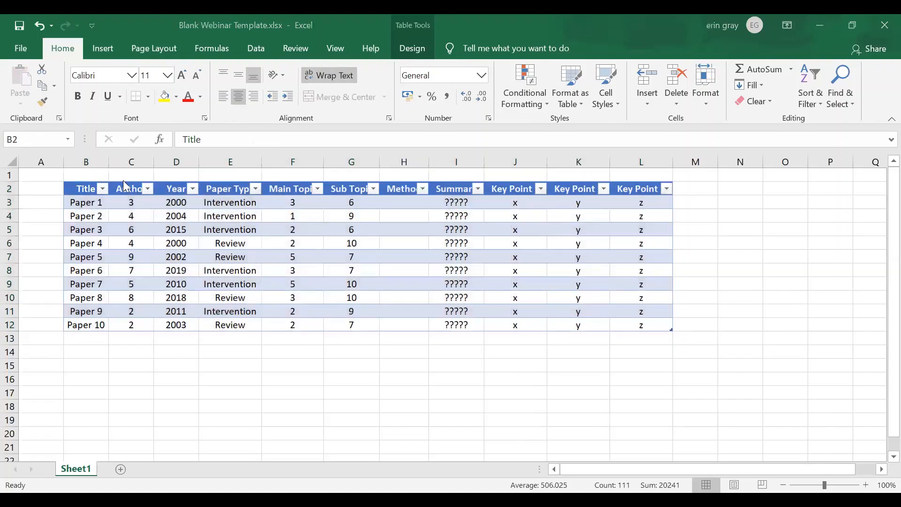
{"action": "left_click", "coordinate": [412, 49]}
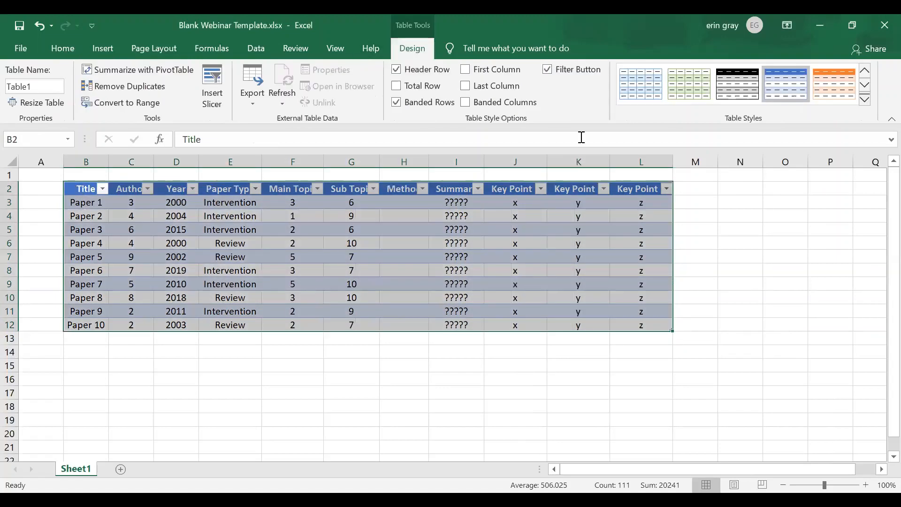
{"action": "left_click", "coordinate": [865, 86]}
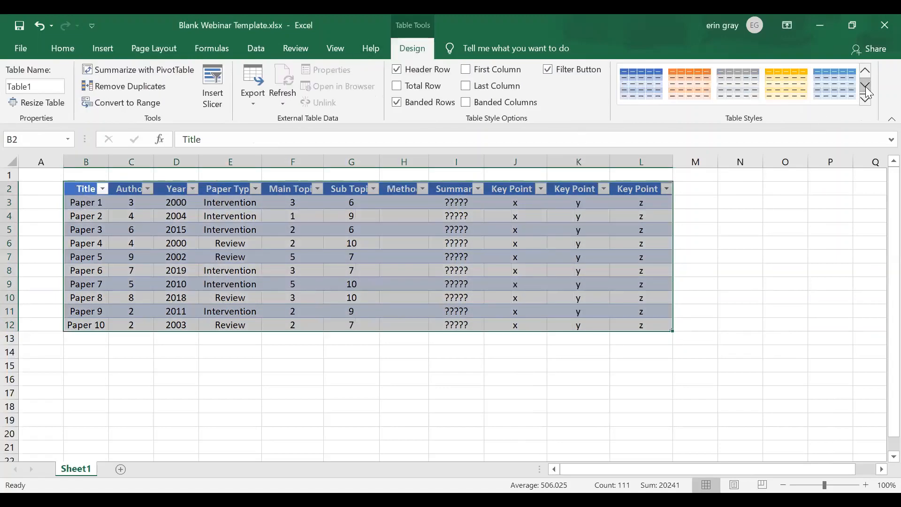
{"action": "left_click", "coordinate": [865, 85]}
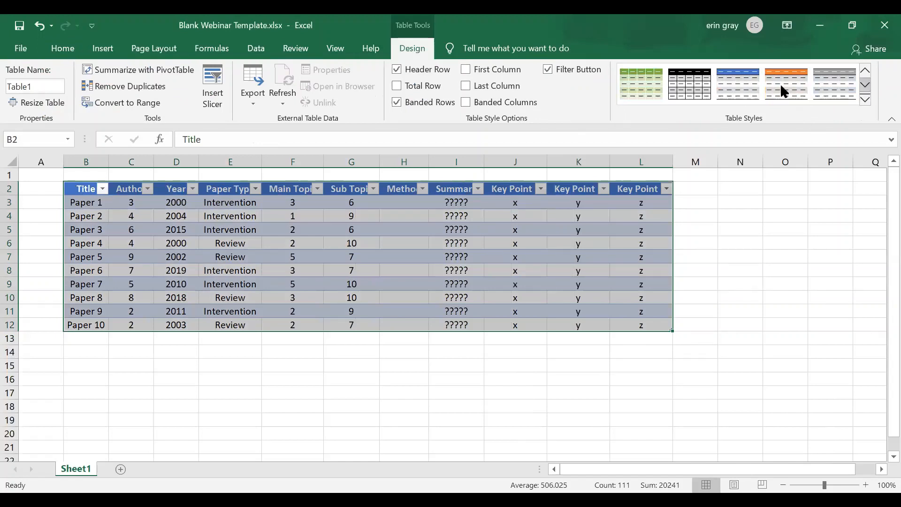
{"action": "left_click", "coordinate": [826, 83]}
{"action": "left_click", "coordinate": [358, 217]}
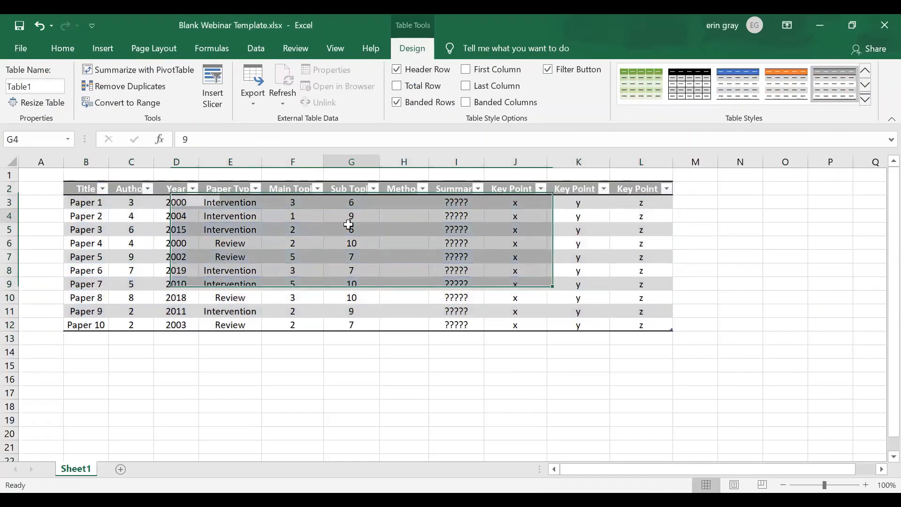
{"action": "left_click", "coordinate": [334, 229]}
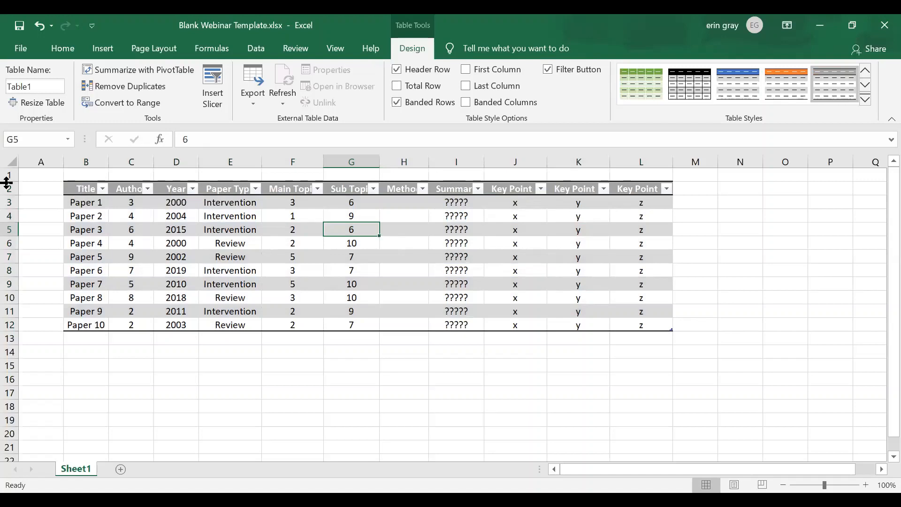
Make row 1 much taller to create an empty area above the table.
{"action": "left_click_drag", "start_coordinate": [7, 181], "coordinate": [11, 211]}
{"action": "left_click_drag", "start_coordinate": [7, 254], "coordinate": [8, 278]}
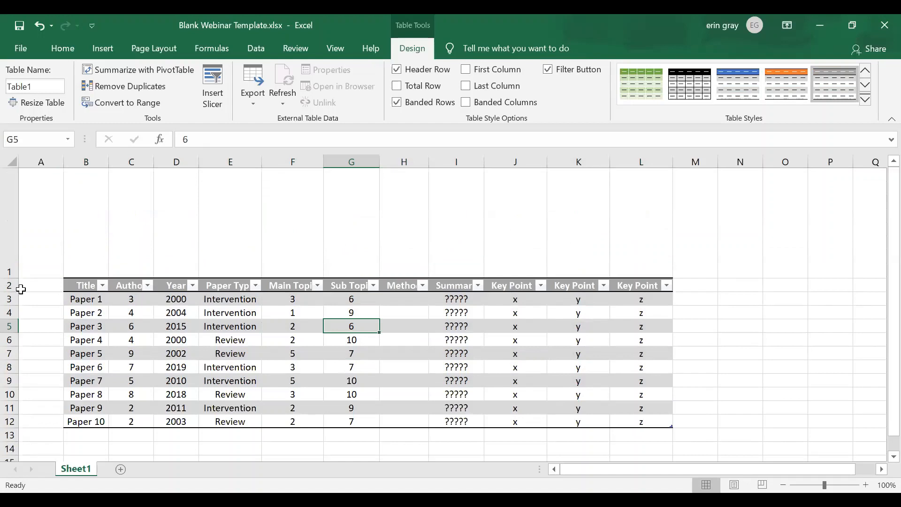
Insert table slicers for Author, Year, Paper Type, Main Topic and Sub Topic.
{"action": "left_click", "coordinate": [138, 327]}
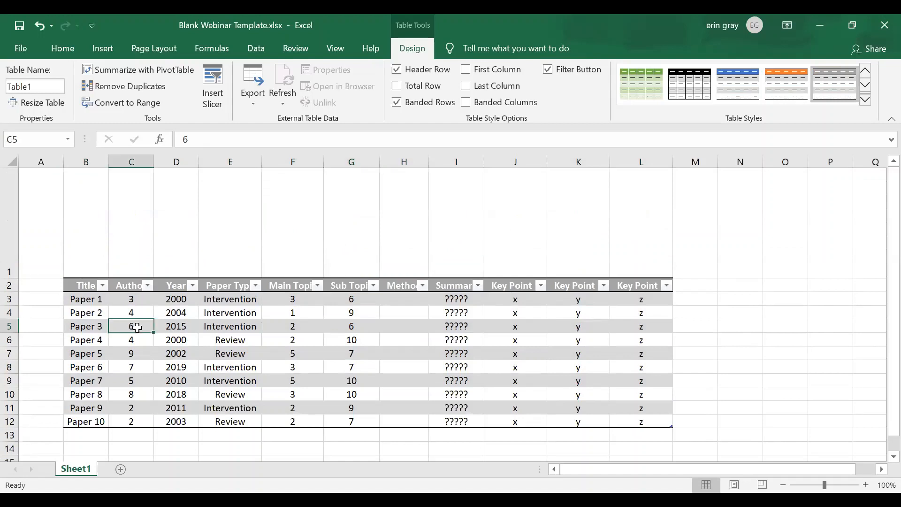
{"action": "left_click", "coordinate": [105, 49]}
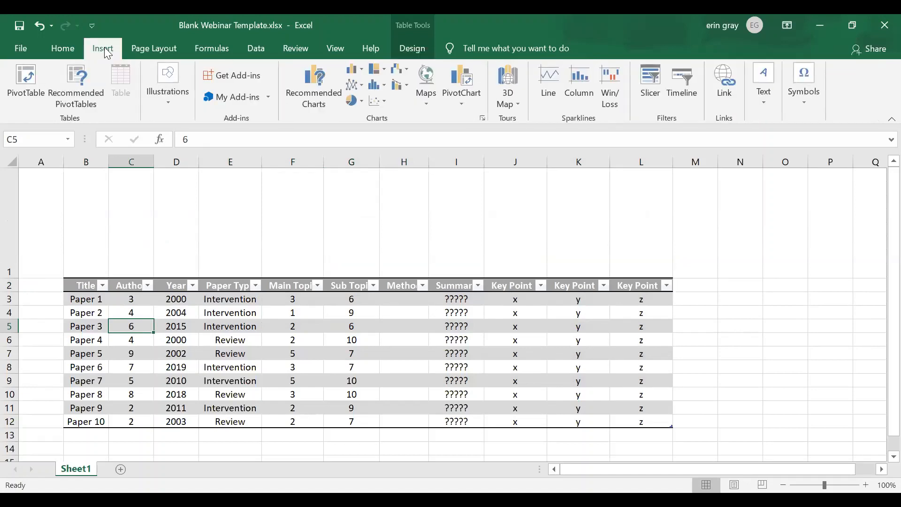
{"action": "left_click", "coordinate": [650, 98]}
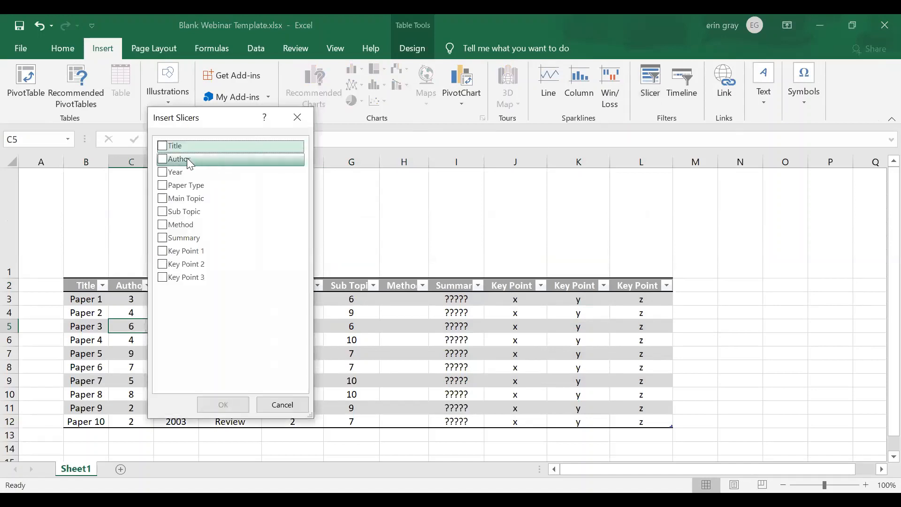
{"action": "left_click", "coordinate": [163, 160]}
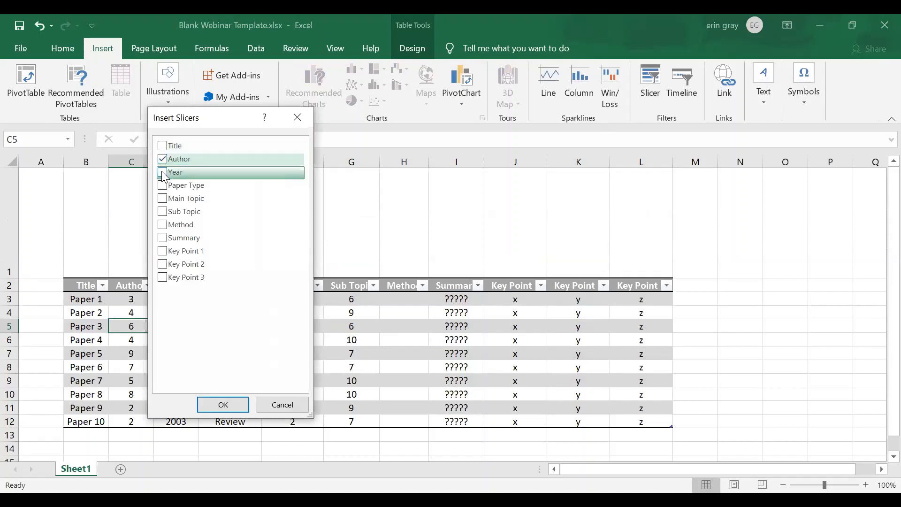
{"action": "left_click", "coordinate": [163, 172]}
{"action": "left_click", "coordinate": [162, 186]}
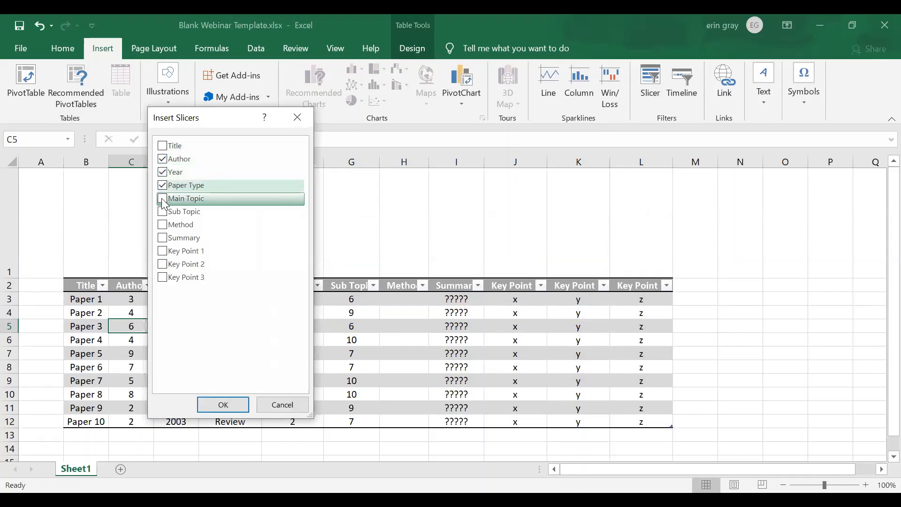
{"action": "left_click", "coordinate": [163, 199]}
{"action": "left_click", "coordinate": [162, 211]}
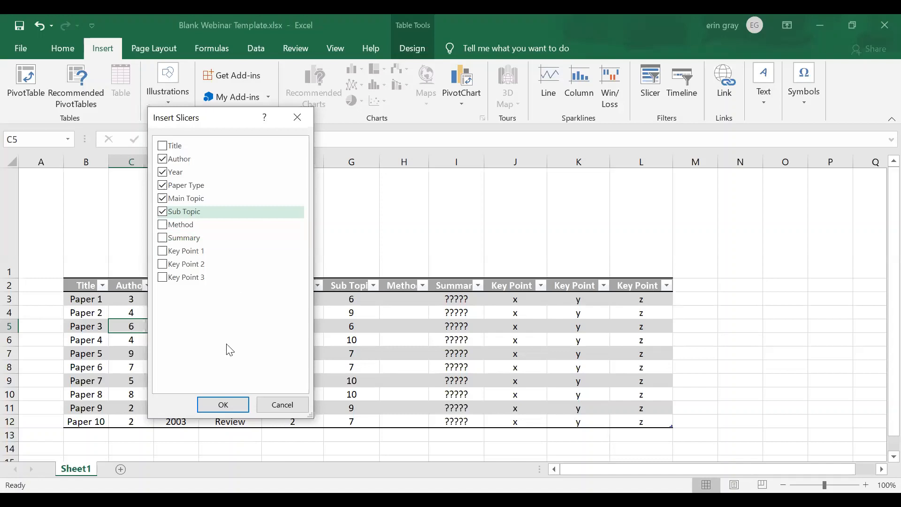
{"action": "left_click", "coordinate": [221, 405]}
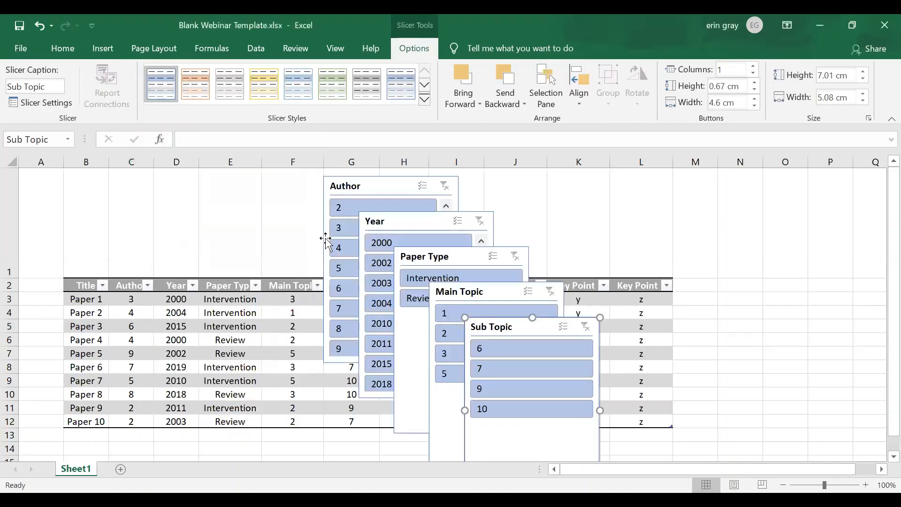
Line up the Author, Paper Type, Main Topic and Sub Topic slicers along row 1, moving Year between and below Author and Paper Type.
{"action": "left_click_drag", "start_coordinate": [352, 180], "coordinate": [25, 164]}
{"action": "left_click_drag", "start_coordinate": [330, 217], "coordinate": [26, 177]}
{"action": "left_click_drag", "start_coordinate": [406, 221], "coordinate": [208, 255]}
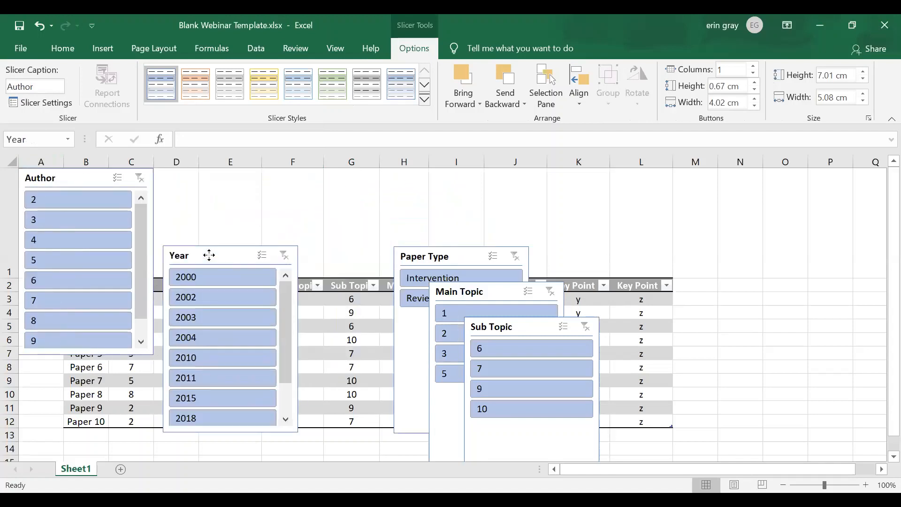
{"action": "left_click", "coordinate": [410, 256]}
{"action": "left_click_drag", "start_coordinate": [373, 226], "coordinate": [307, 178]}
{"action": "mouse_move", "coordinate": [463, 287]}
{"action": "left_mouse_down"}
{"action": "mouse_move", "coordinate": [461, 167]}
{"action": "mouse_move", "coordinate": [461, 282]}
{"action": "left_mouse_up"}
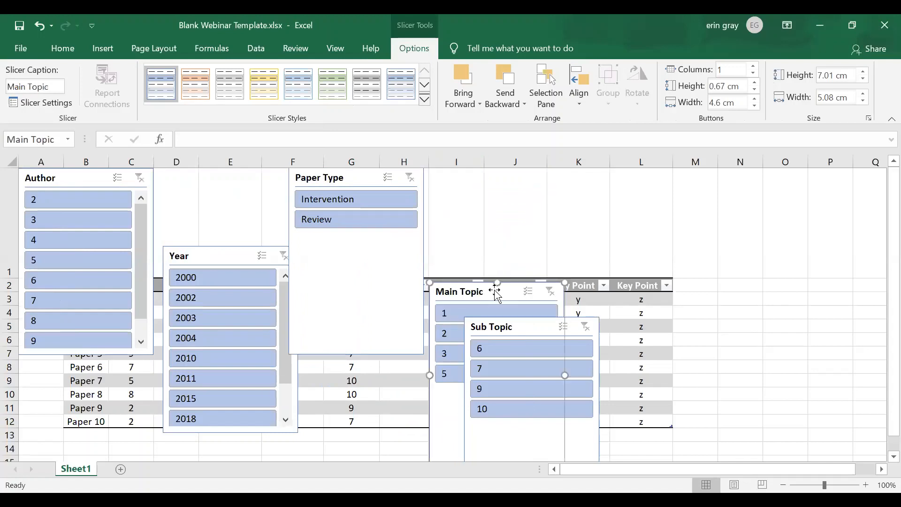
{"action": "left_click_drag", "start_coordinate": [515, 254], "coordinate": [519, 177]}
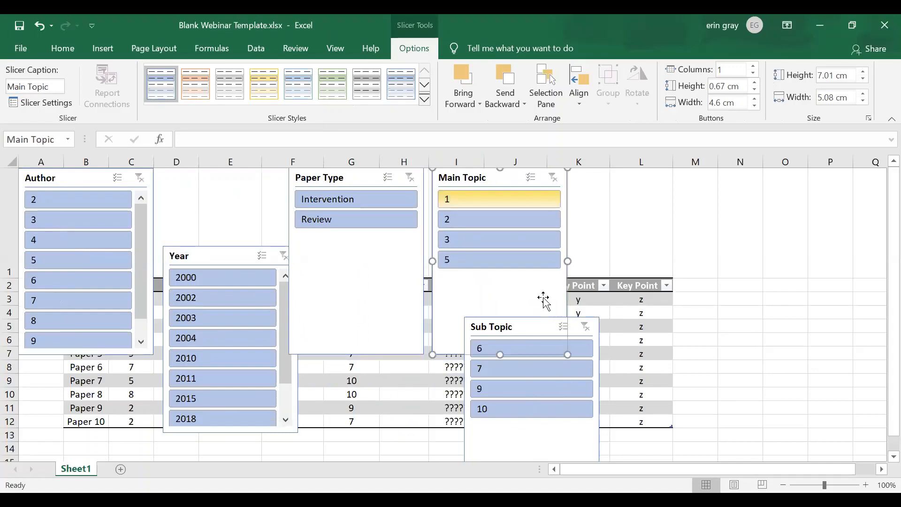
{"action": "left_click_drag", "start_coordinate": [595, 346], "coordinate": [704, 188]}
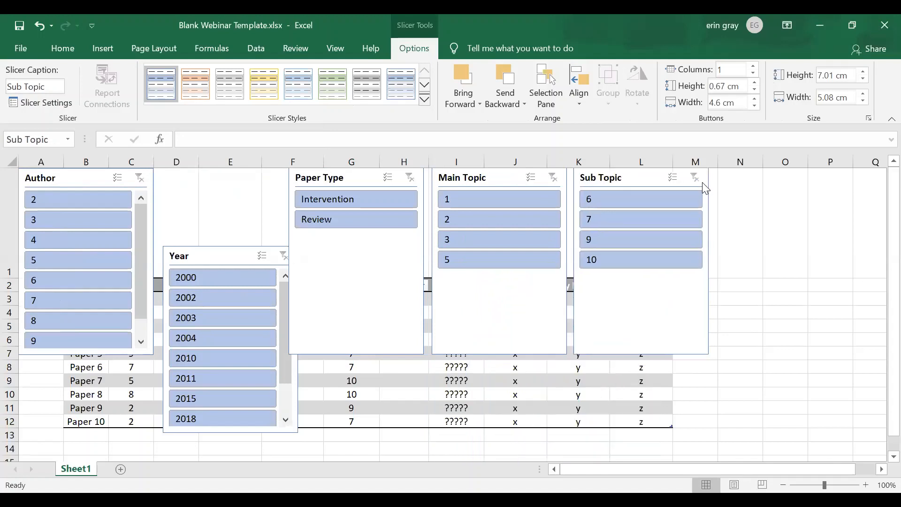
Resize the Author slicer to about 2.95 by 8.61 cm and the Paper Type slicer to about 2.7 by 6.6 cm, closing the gap between them.
{"action": "left_click", "coordinate": [149, 346]}
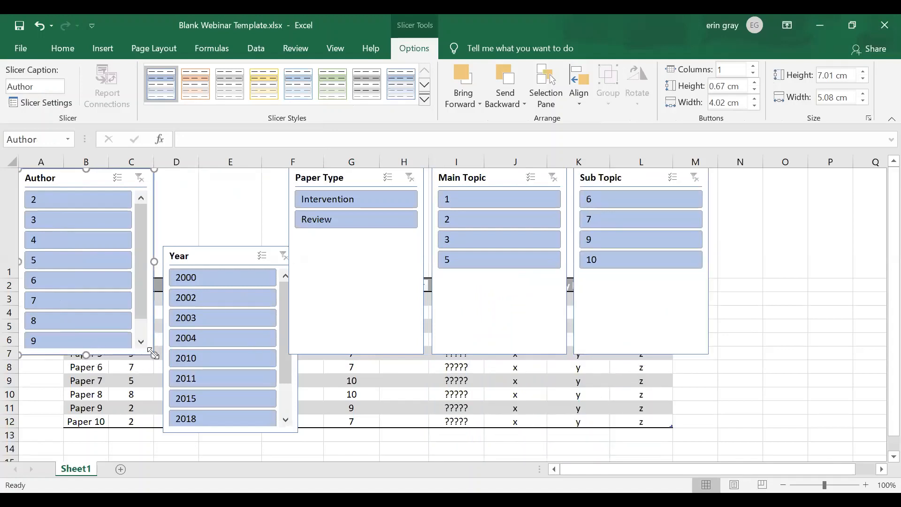
{"action": "left_click_drag", "start_coordinate": [154, 355], "coordinate": [246, 246]}
{"action": "left_click", "coordinate": [362, 296]}
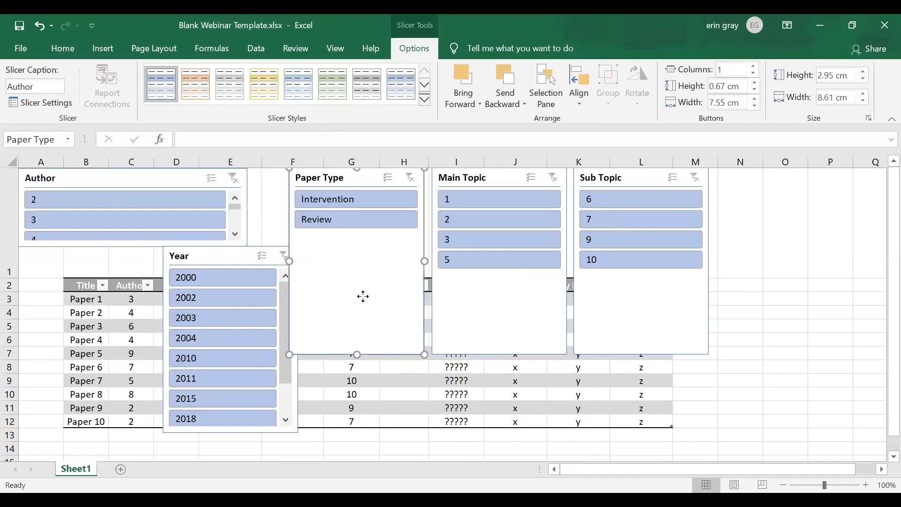
{"action": "left_click_drag", "start_coordinate": [425, 354], "coordinate": [415, 242]}
{"action": "left_click_drag", "start_coordinate": [290, 205], "coordinate": [254, 202]}
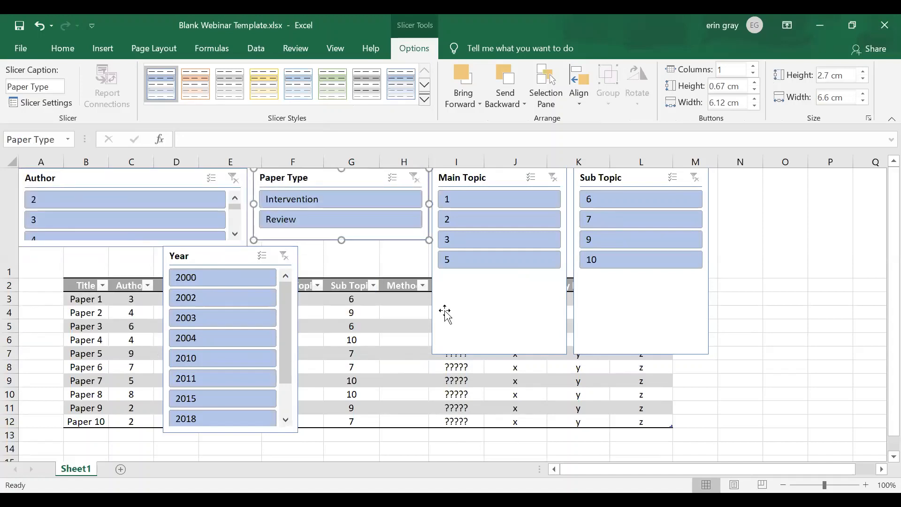
Shorten the Main Topic and Sub Topic slicers to about 2.77 cm high.
{"action": "left_click", "coordinate": [444, 333]}
{"action": "left_click_drag", "start_coordinate": [500, 355], "coordinate": [499, 241]}
{"action": "left_click", "coordinate": [632, 345]}
{"action": "left_click_drag", "start_coordinate": [642, 355], "coordinate": [629, 243]}
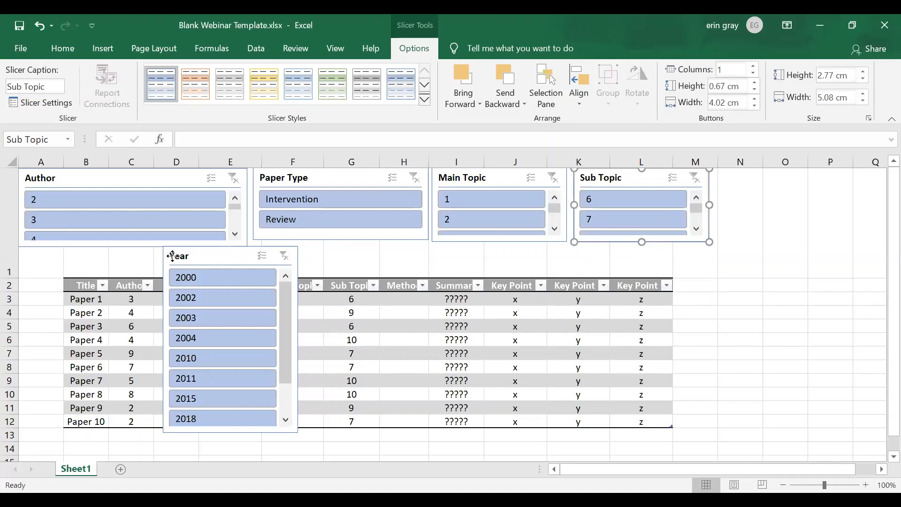
Place the Year slicer directly beneath the other slicers and stretch it across their full width, about 25.95 cm wide and 1.91 cm high.
{"action": "left_click_drag", "start_coordinate": [188, 255], "coordinate": [43, 257]}
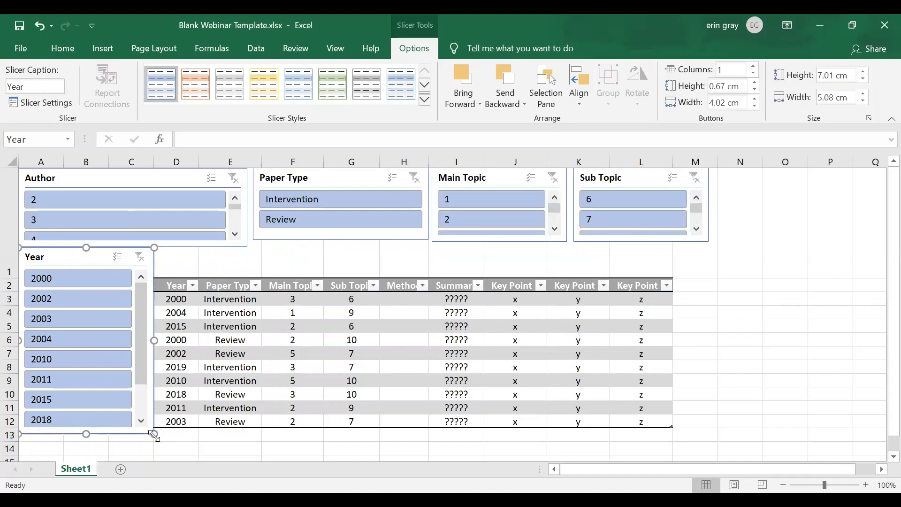
{"action": "left_click_drag", "start_coordinate": [155, 435], "coordinate": [709, 276]}
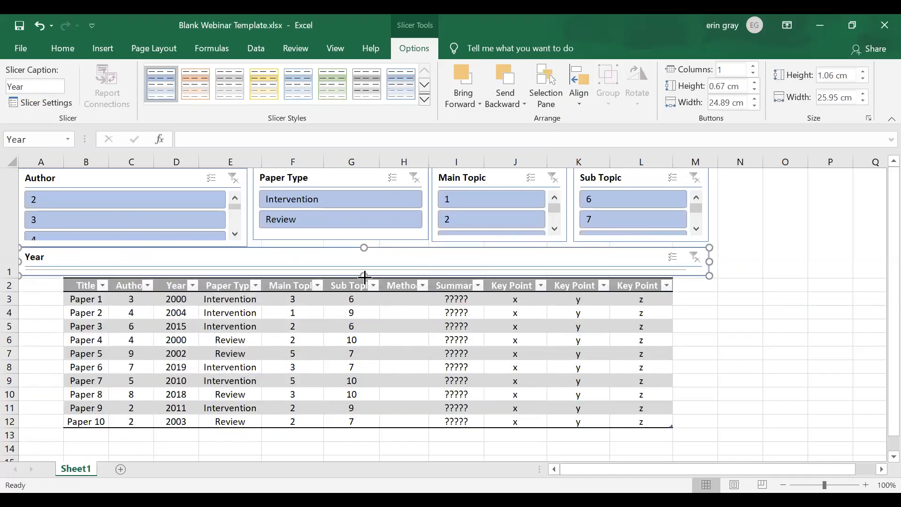
{"action": "left_click_drag", "start_coordinate": [364, 276], "coordinate": [361, 299]}
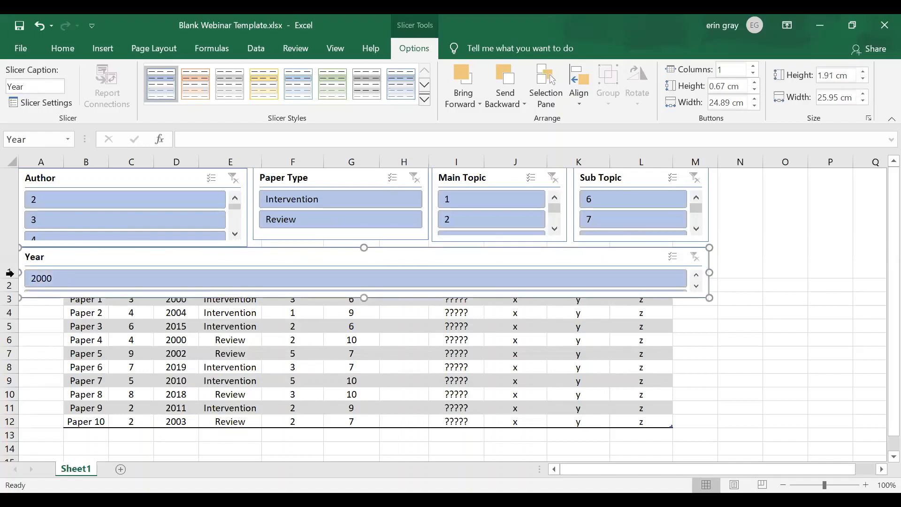
Increase row 1's height until the table header clears the Year slicer, and arrange the Author slicer's buttons in 3 columns.
{"action": "left_click_drag", "start_coordinate": [9, 277], "coordinate": [8, 300]}
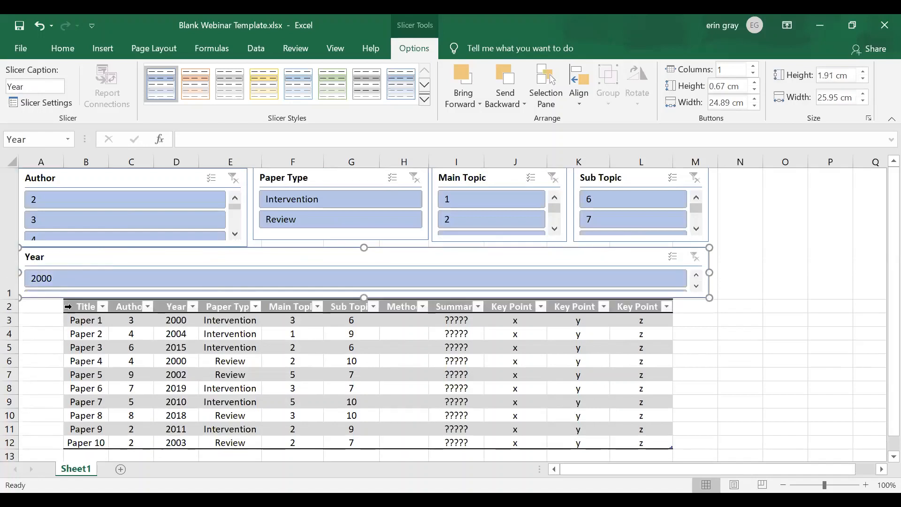
{"action": "left_click", "coordinate": [127, 185]}
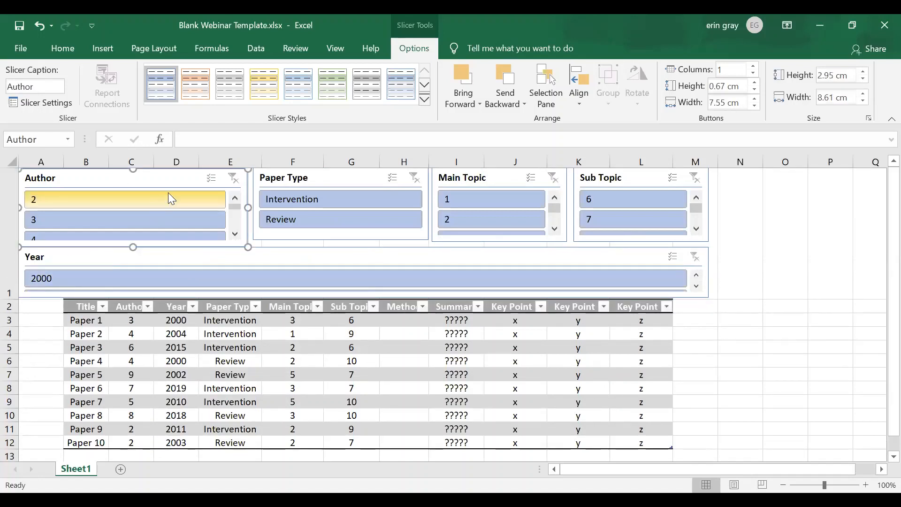
{"action": "left_click", "coordinate": [755, 67]}
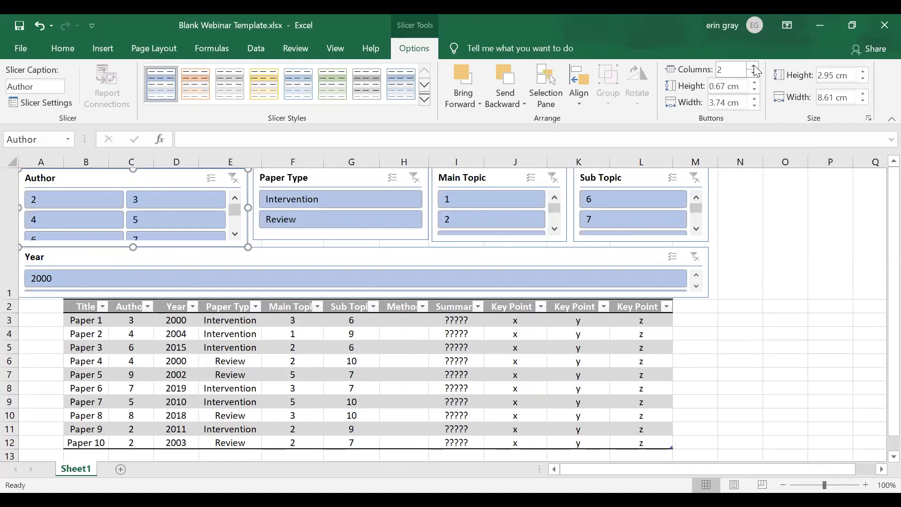
{"action": "left_click", "coordinate": [754, 67]}
Arrange the buttons of the Paper Type and Main Topic slicers in 2 columns each.
{"action": "left_click", "coordinate": [338, 179]}
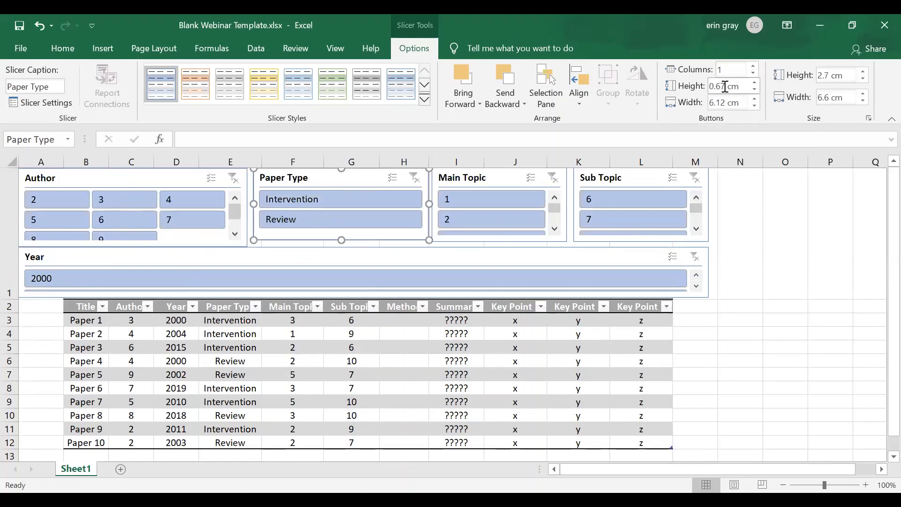
{"action": "left_click", "coordinate": [754, 67]}
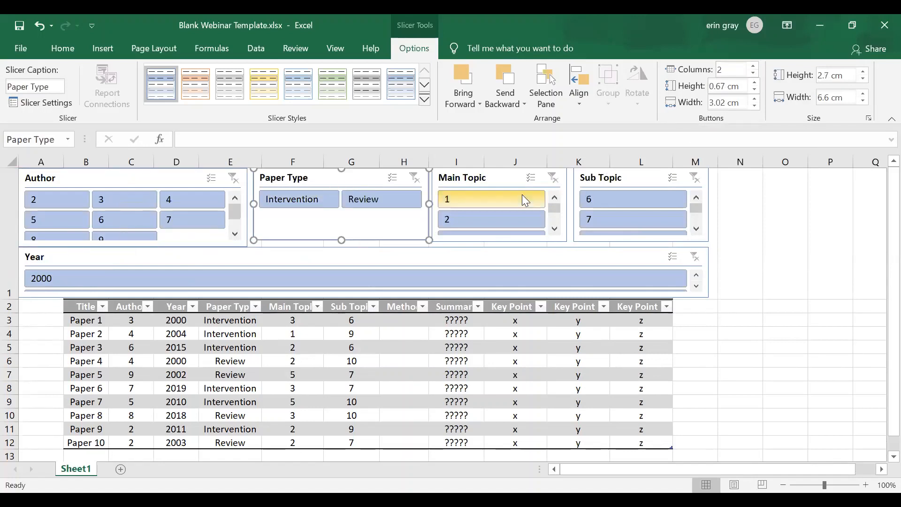
{"action": "left_click", "coordinate": [509, 177]}
{"action": "left_click", "coordinate": [753, 66]}
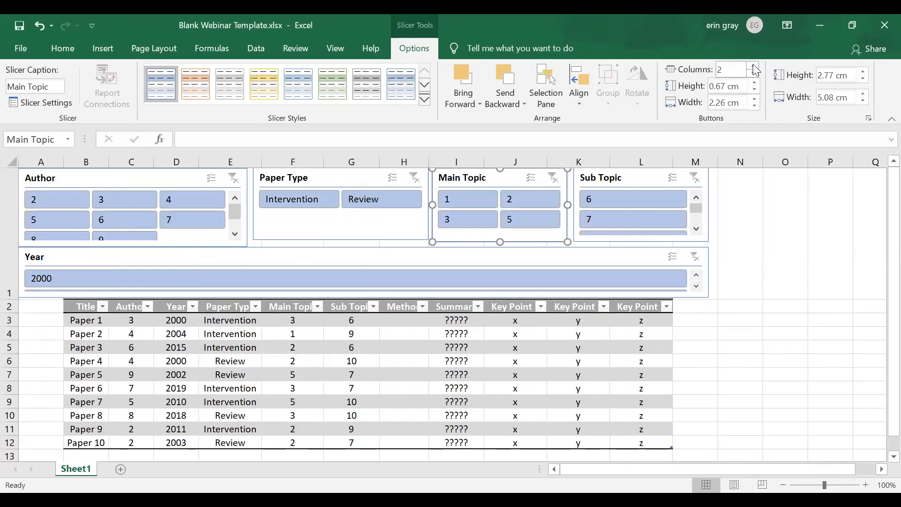
Set the Sub Topic slicer to 3 button columns and raise the Main Topic slicer to 3 columns as well.
{"action": "left_click", "coordinate": [634, 177]}
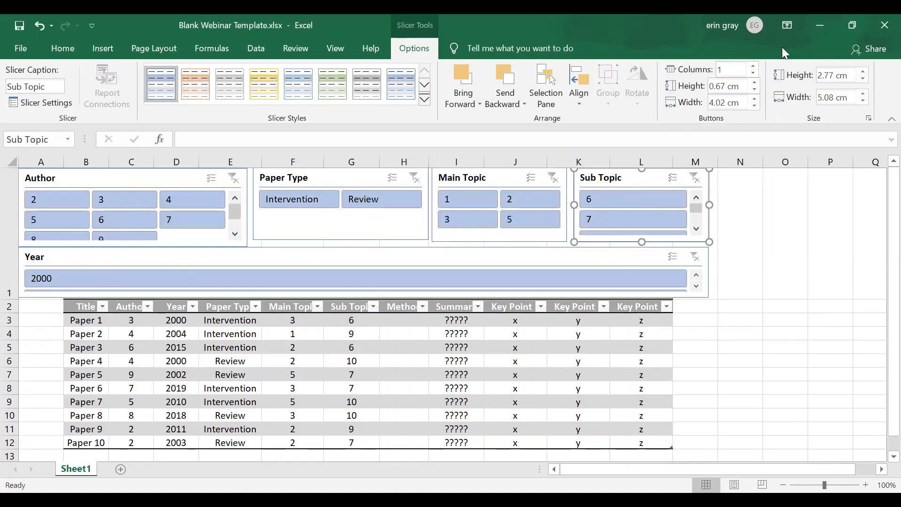
{"action": "left_click", "coordinate": [753, 67]}
{"action": "left_click", "coordinate": [753, 68]}
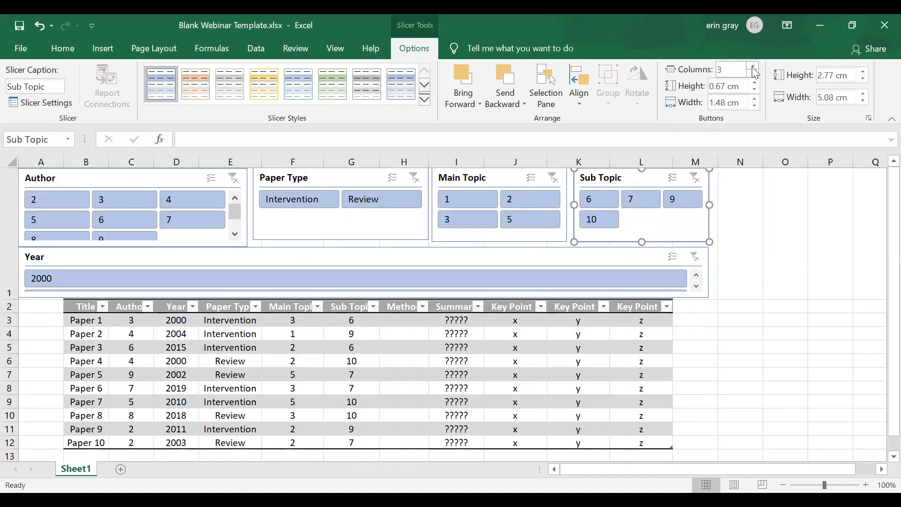
{"action": "left_click", "coordinate": [503, 175]}
{"action": "left_click", "coordinate": [753, 67]}
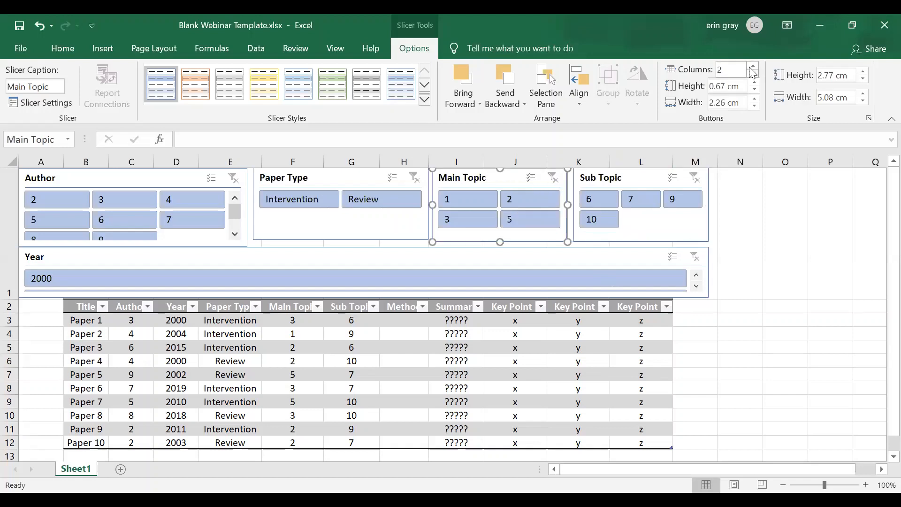
Spread the Year slicer's buttons across 15 columns so all years sit in one row, and deselect the slicer.
{"action": "left_click", "coordinate": [454, 256]}
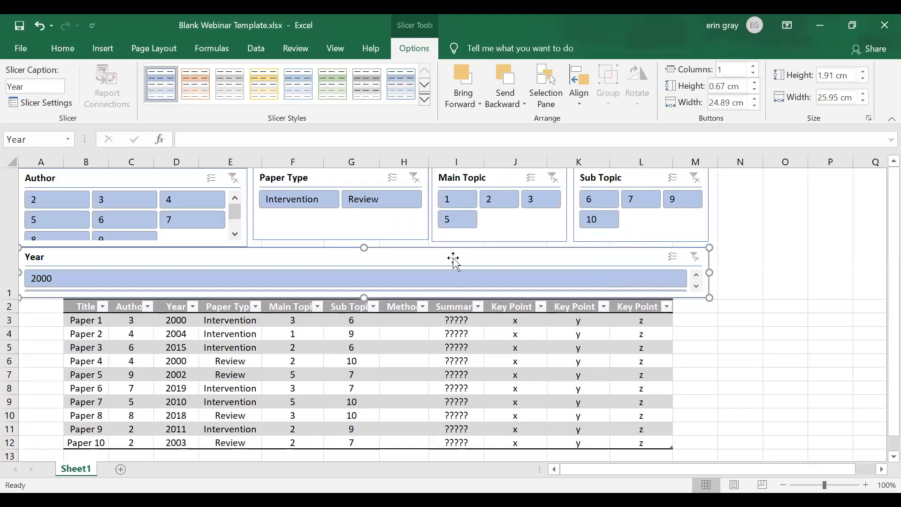
{"action": "left_click", "coordinate": [754, 67]}
{"action": "left_click", "coordinate": [754, 67]}
{"action": "left_click", "coordinate": [754, 67]}
{"action": "left_click", "coordinate": [754, 67]}
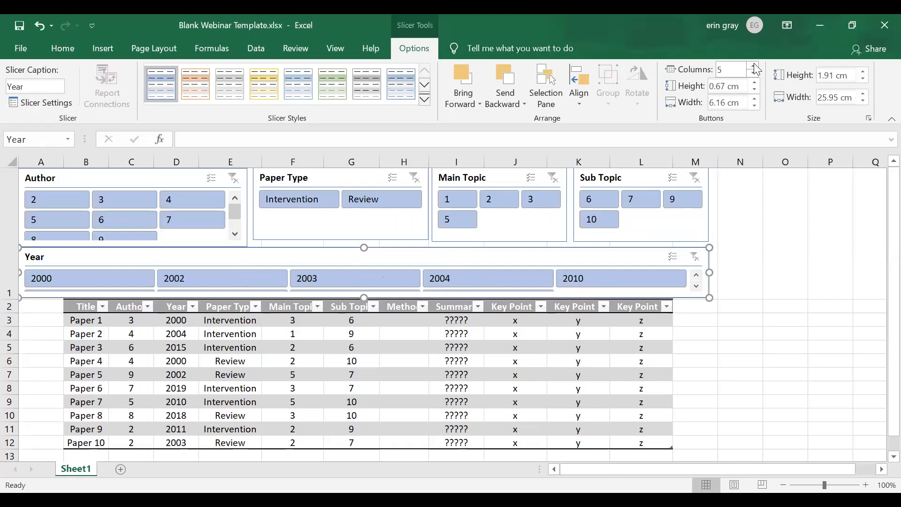
{"action": "left_click", "coordinate": [754, 67]}
{"action": "left_click", "coordinate": [754, 67]}
{"action": "left_click", "coordinate": [755, 66]}
{"action": "left_click", "coordinate": [754, 66]}
{"action": "left_click", "coordinate": [754, 67]}
{"action": "left_click", "coordinate": [755, 66]}
{"action": "left_click", "coordinate": [754, 66]}
{"action": "left_click", "coordinate": [754, 66]}
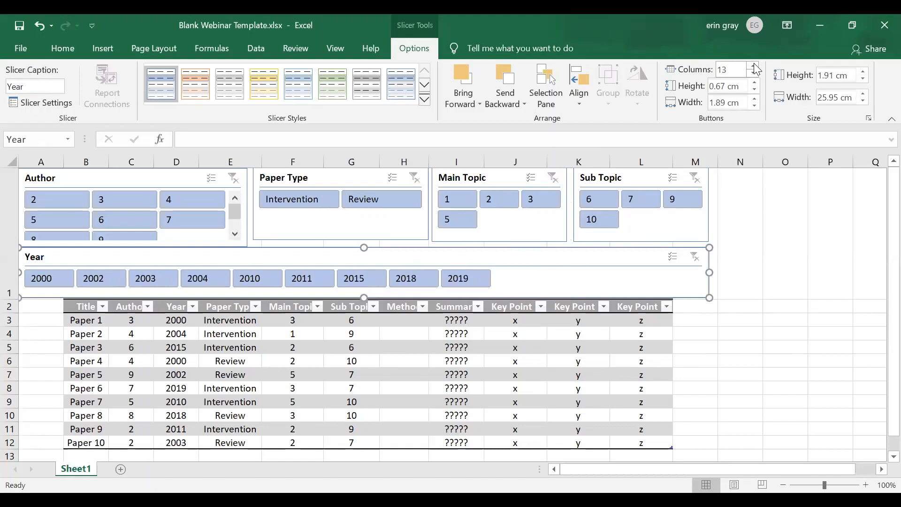
{"action": "left_click", "coordinate": [755, 67]}
{"action": "left_click", "coordinate": [754, 67]}
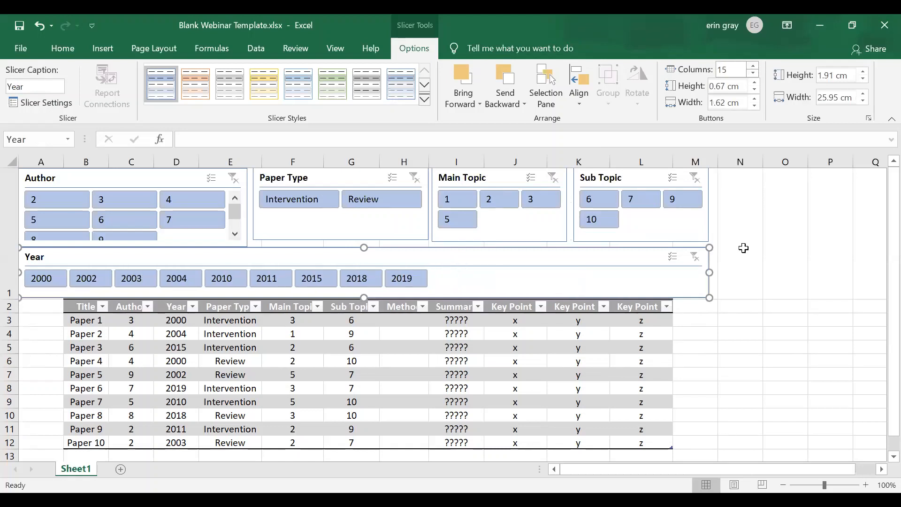
{"action": "left_click", "coordinate": [742, 314]}
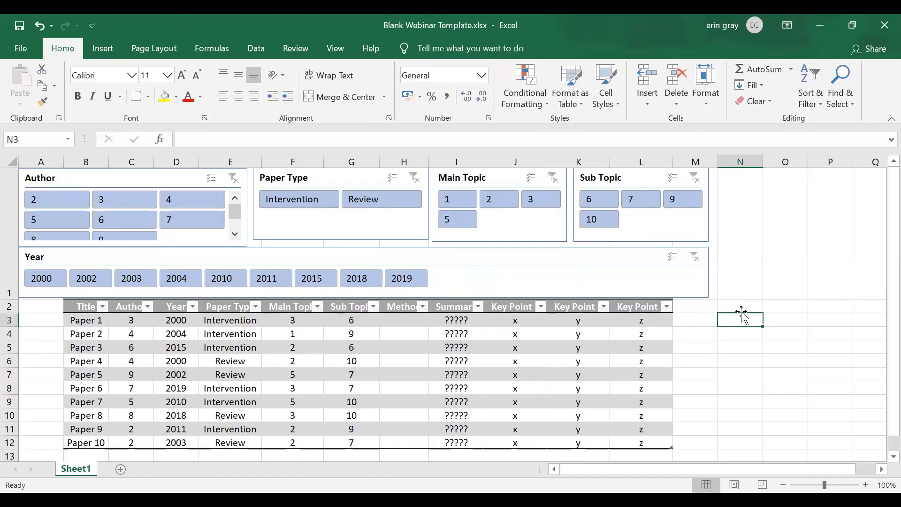
Stretch the Paper Type slicer to about 2.84 cm high.
{"action": "left_click", "coordinate": [331, 235]}
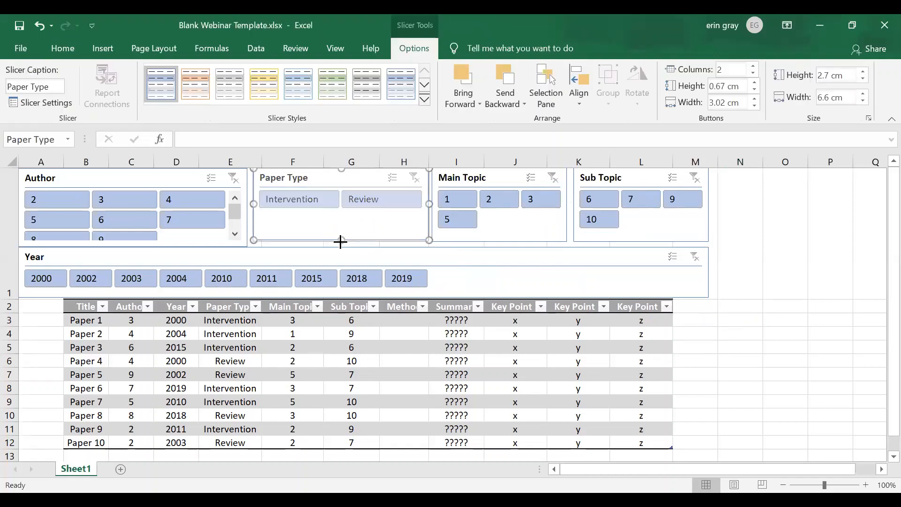
{"action": "left_click", "coordinate": [255, 331]}
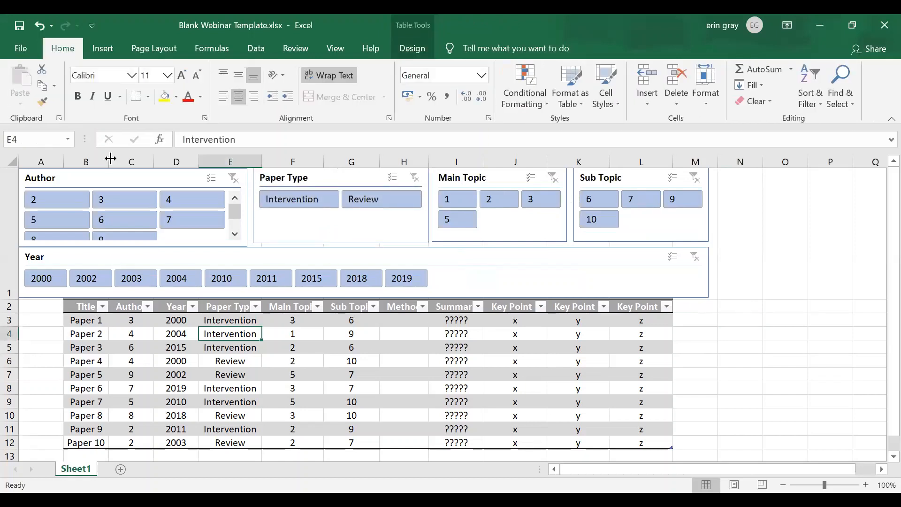
Widen the Title, Author, Year, Paper Type, Main Topic, Sub Topic and Summary columns so their headings fit.
{"action": "left_click_drag", "start_coordinate": [110, 158], "coordinate": [245, 161]}
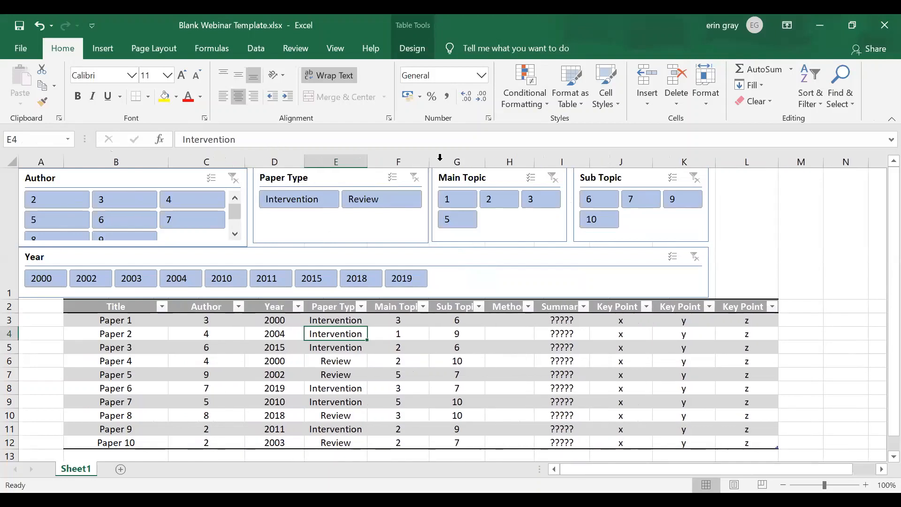
{"action": "double_click", "coordinate": [462, 160]}
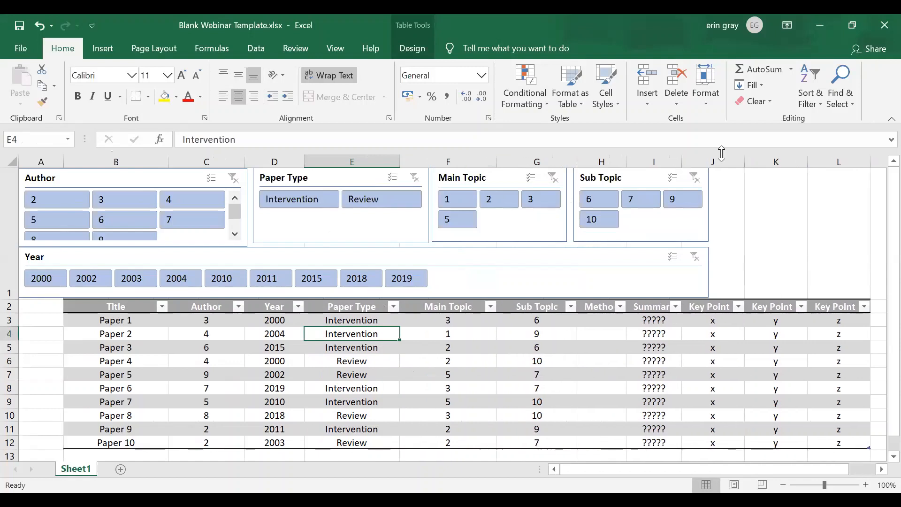
{"action": "double_click", "coordinate": [681, 161]}
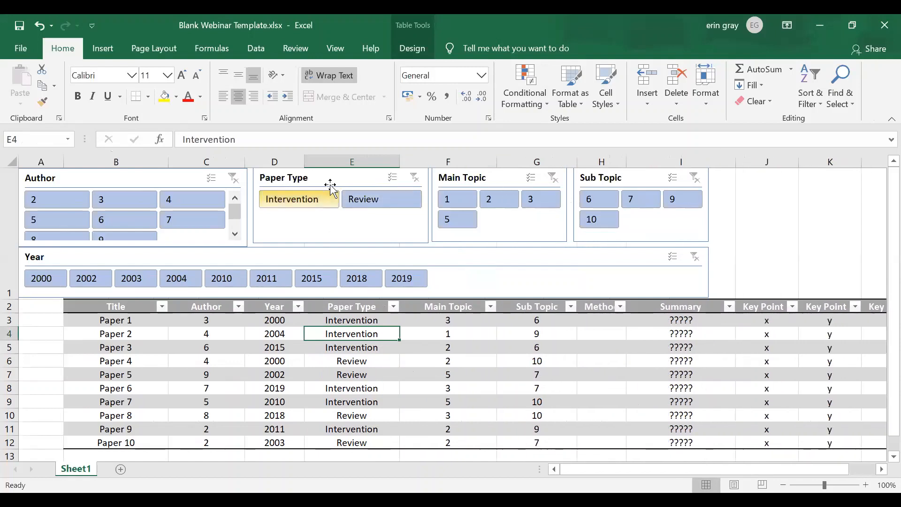
Set the width of the Author column to exactly 15.
{"action": "left_click", "coordinate": [208, 158]}
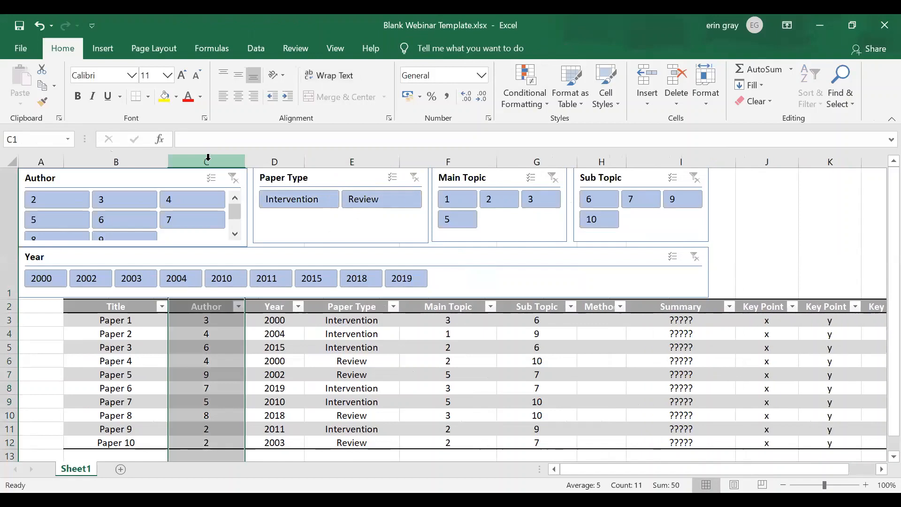
{"action": "right_click", "coordinate": [207, 159]}
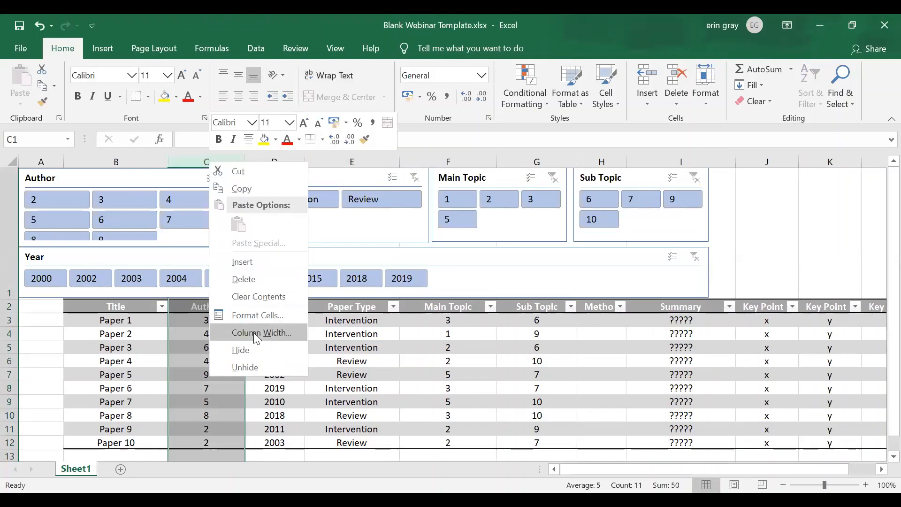
{"action": "left_click", "coordinate": [261, 332]}
{"action": "type", "text": "15"}
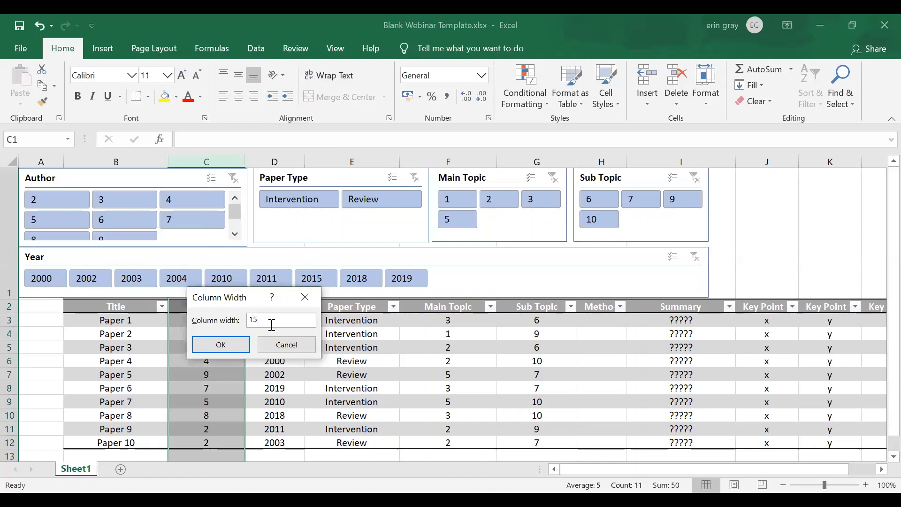
{"action": "key", "text": "Return"}
{"action": "left_click", "coordinate": [270, 323]}
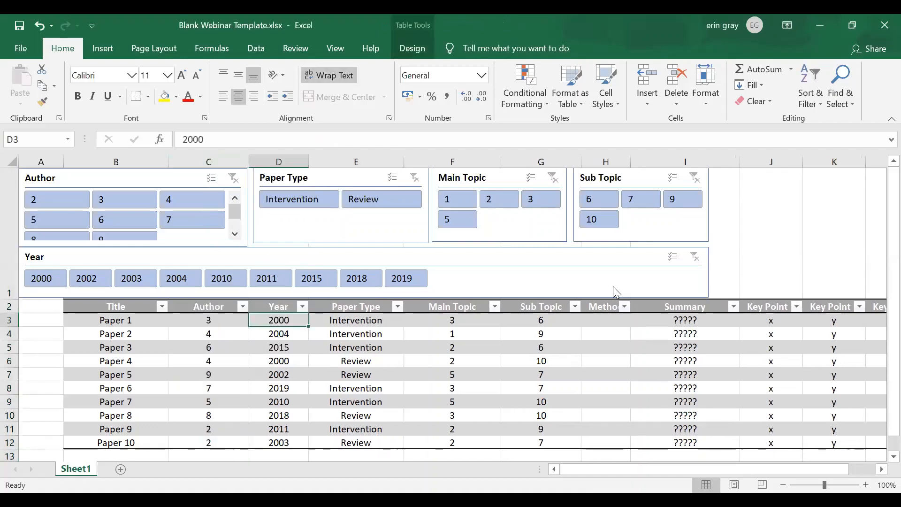
Fill the header cells from Title through Paper Type (B2:E2) with blue.
{"action": "left_click", "coordinate": [783, 485]}
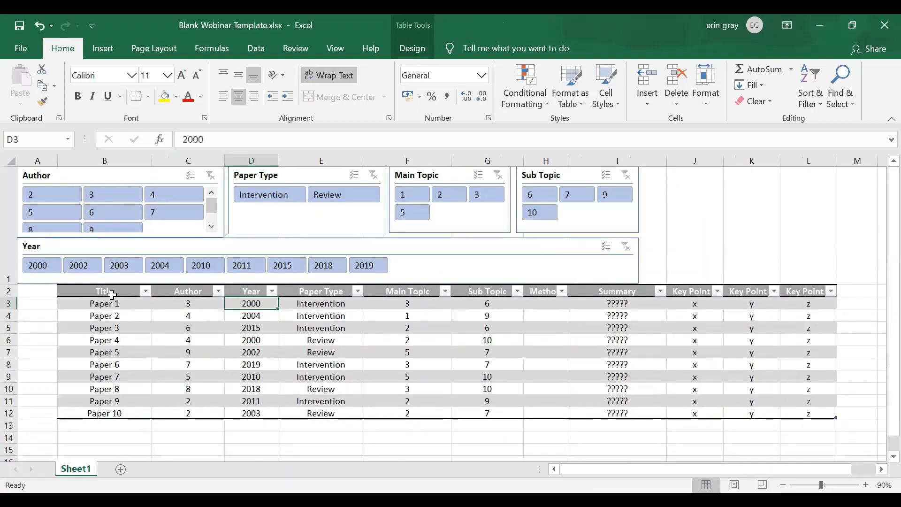
{"action": "left_click_drag", "start_coordinate": [112, 294], "coordinate": [328, 292]}
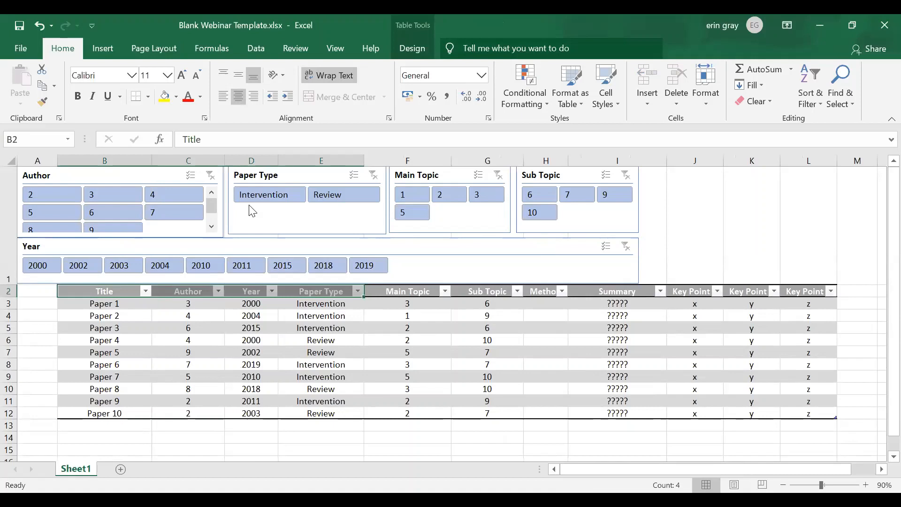
Apply the dark blue slicer style to the Author, Paper Type and Year slicers.
{"action": "left_click", "coordinate": [165, 176]}
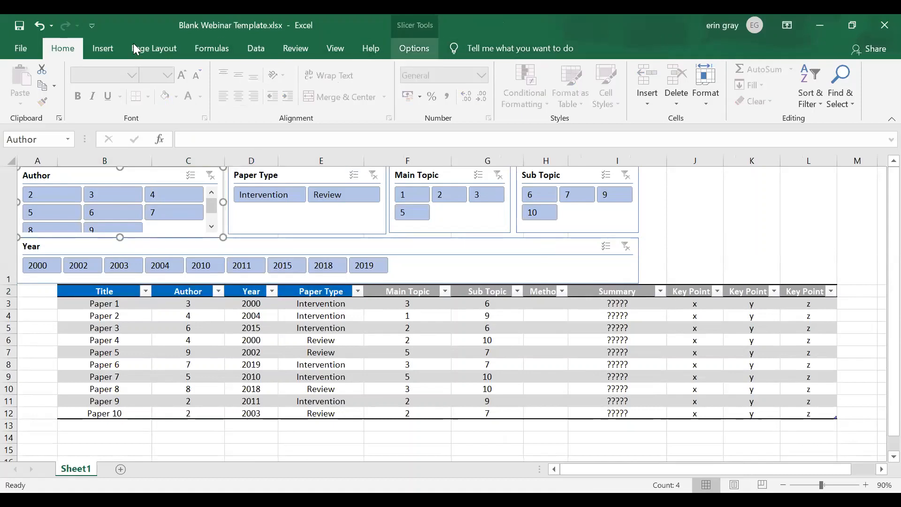
{"action": "left_click", "coordinate": [414, 48]}
{"action": "left_click", "coordinate": [424, 84]}
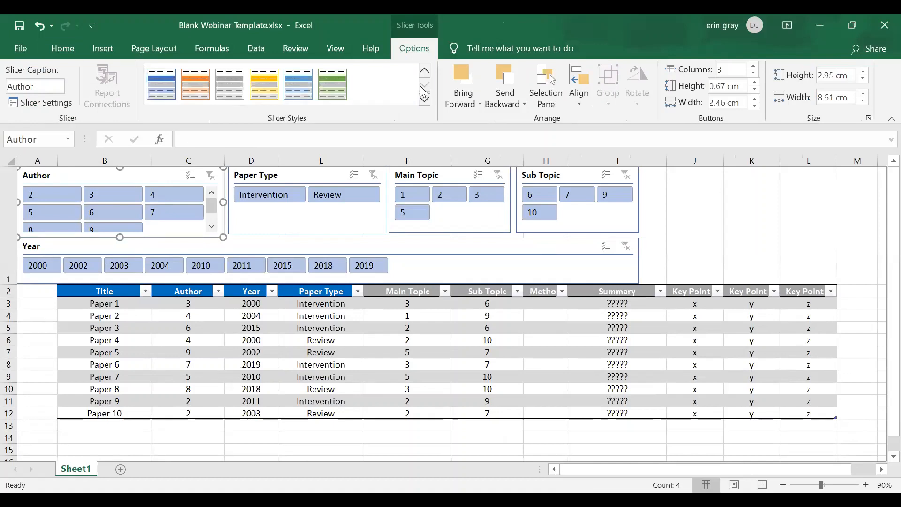
{"action": "left_click", "coordinate": [162, 87]}
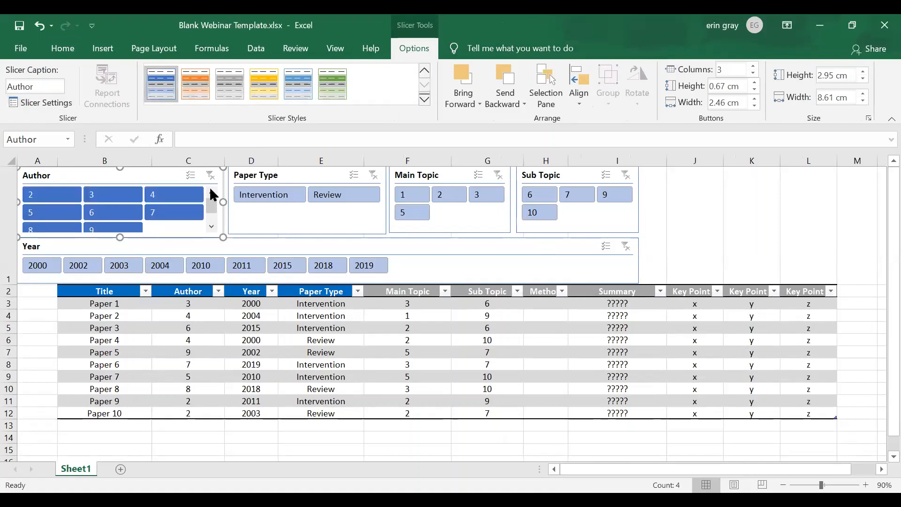
{"action": "left_click", "coordinate": [244, 211]}
{"action": "left_click", "coordinate": [163, 89]}
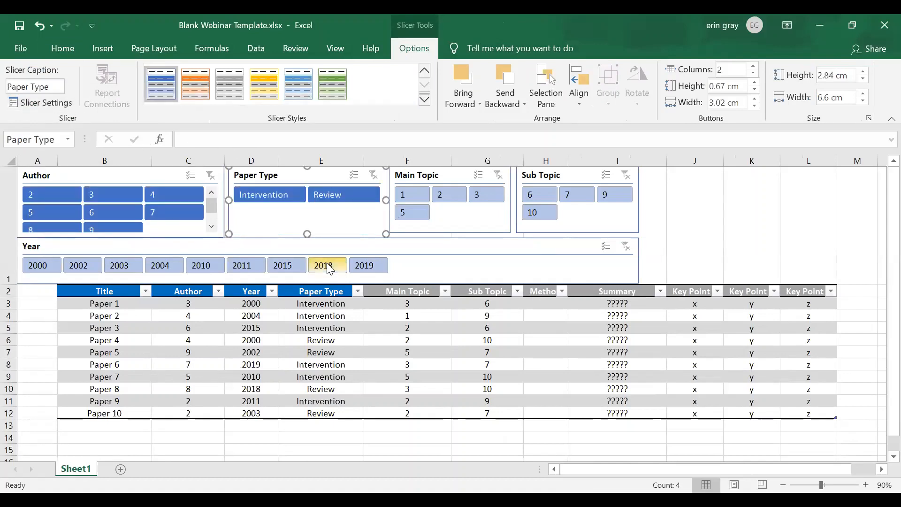
{"action": "left_click", "coordinate": [318, 244]}
{"action": "left_click", "coordinate": [162, 94]}
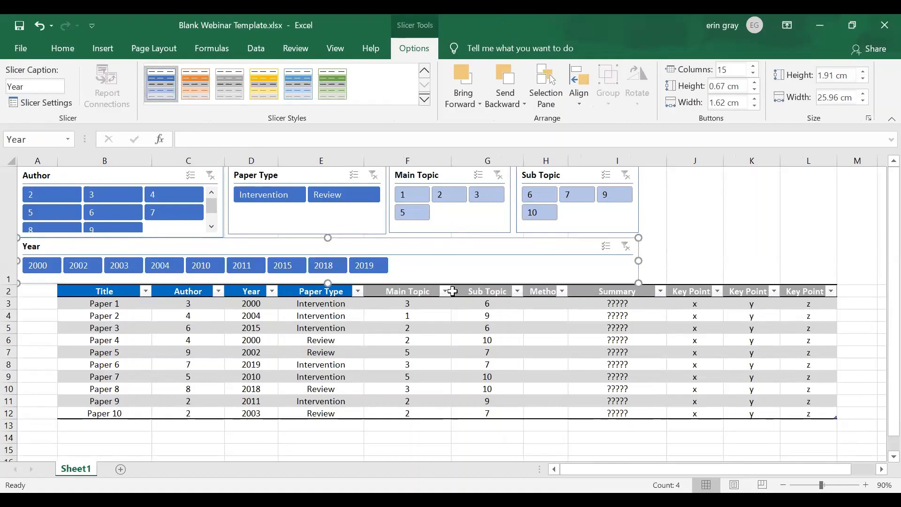
Fill the three header cells starting at Main Topic (F2:H2) with the standard light green.
{"action": "left_click_drag", "start_coordinate": [412, 292], "coordinate": [546, 292]}
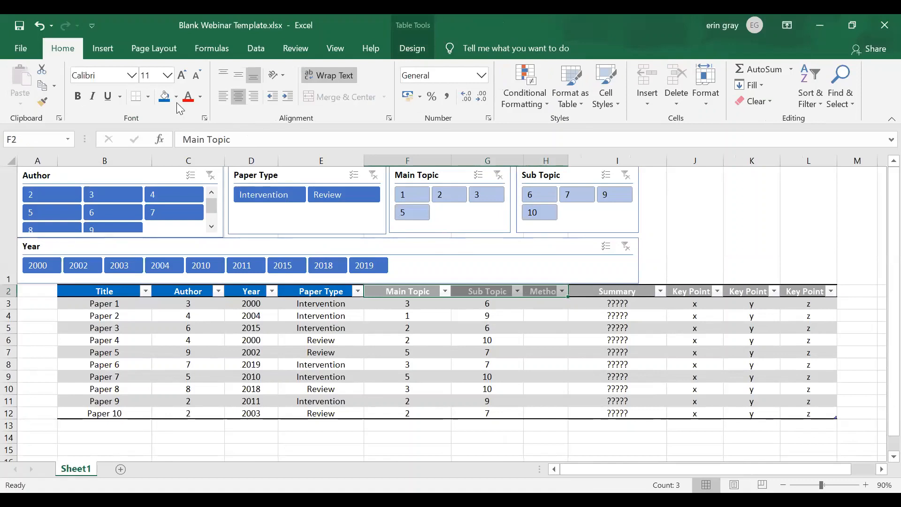
{"action": "left_click", "coordinate": [176, 96]}
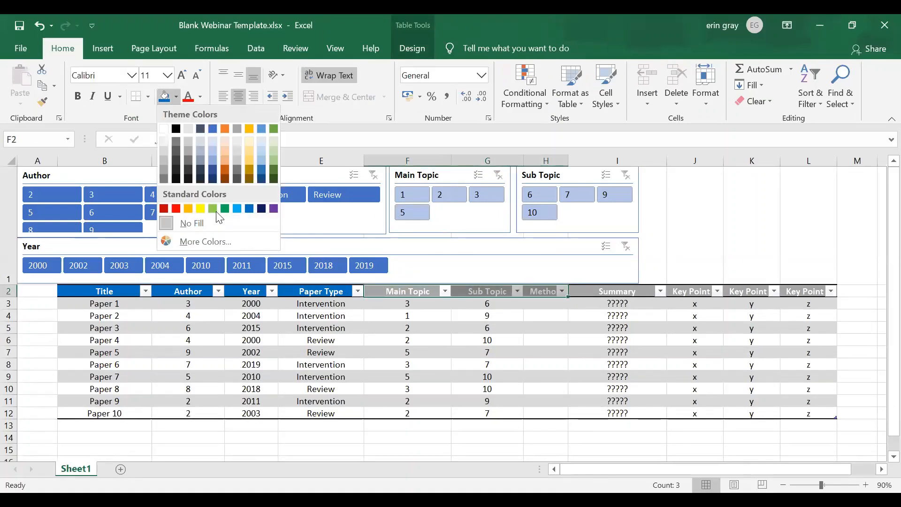
{"action": "left_click", "coordinate": [214, 209]}
Apply the dark green slicer style to the Main Topic and Sub Topic slicers.
{"action": "left_click", "coordinate": [460, 177]}
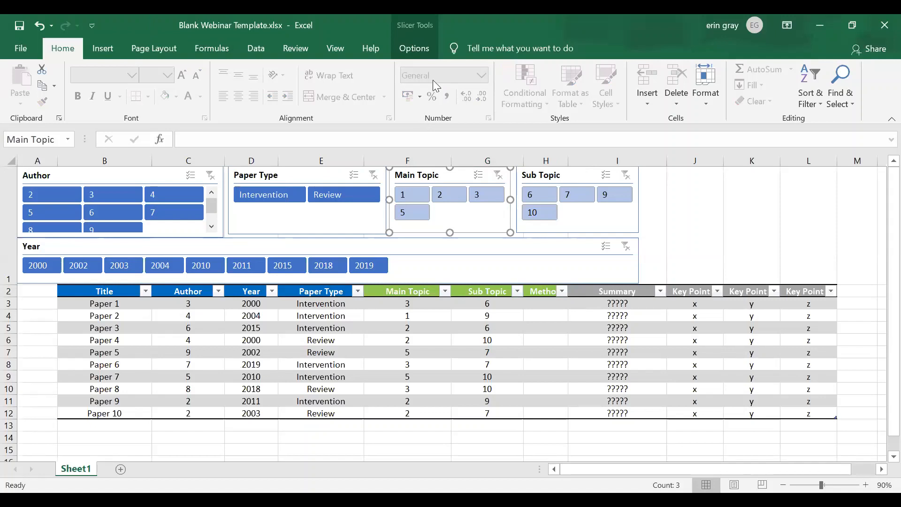
{"action": "left_click", "coordinate": [414, 48]}
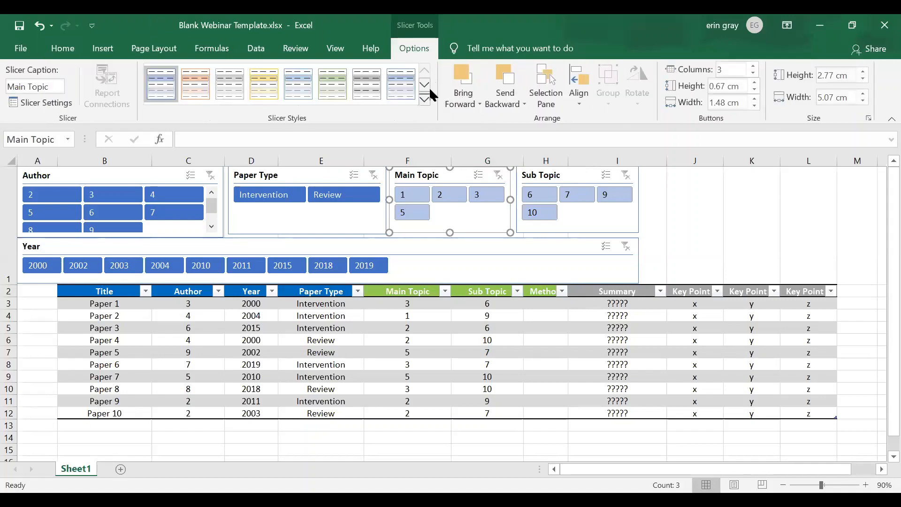
{"action": "left_click", "coordinate": [424, 86]}
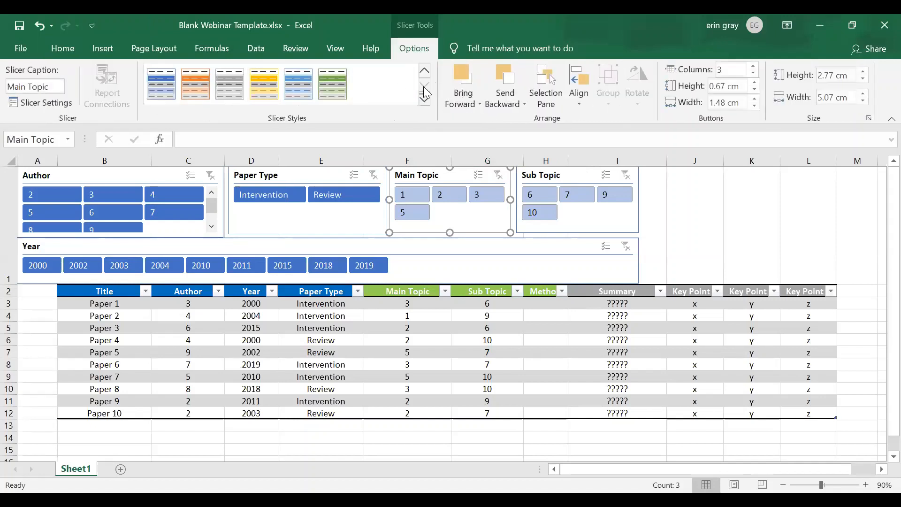
{"action": "left_click", "coordinate": [328, 96]}
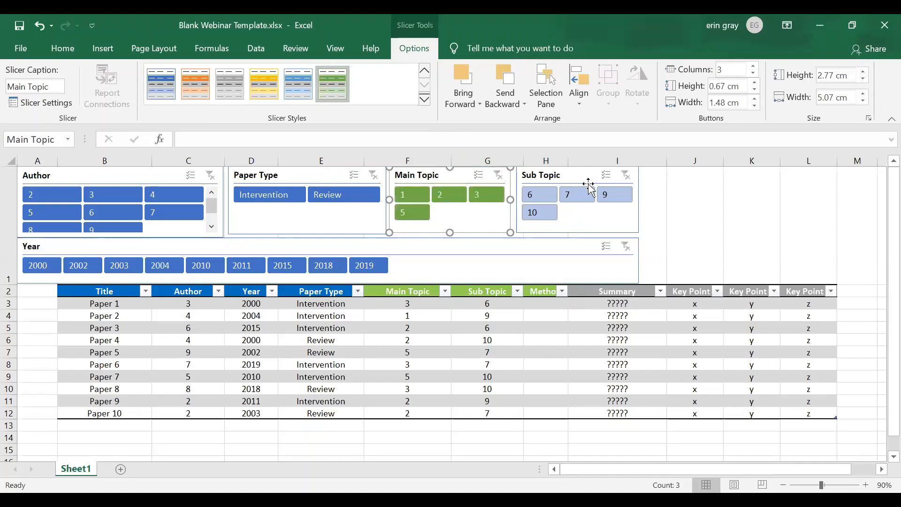
{"action": "left_click", "coordinate": [575, 176]}
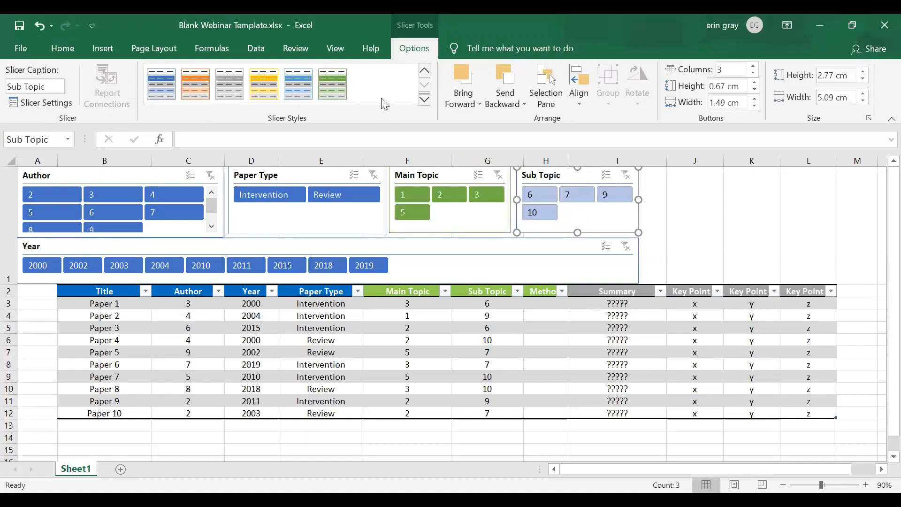
{"action": "left_click", "coordinate": [339, 90]}
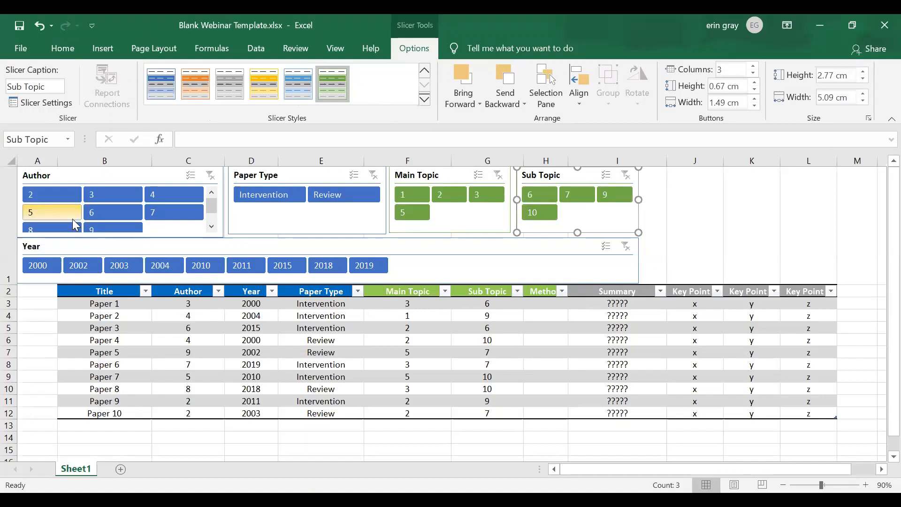
Filter the table to Intervention papers, try main topics 1, 2 and 3 in turn, and clear both slicer filters.
{"action": "left_click", "coordinate": [256, 199]}
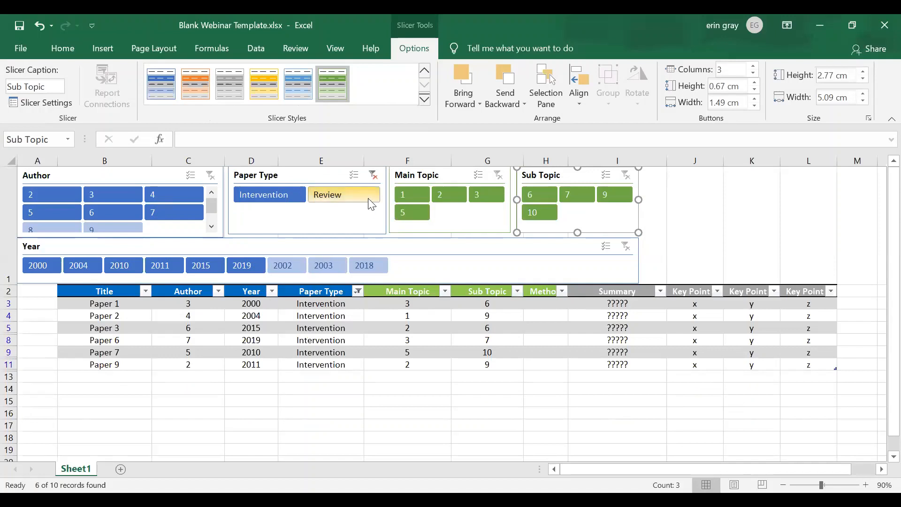
{"action": "left_click", "coordinate": [409, 198]}
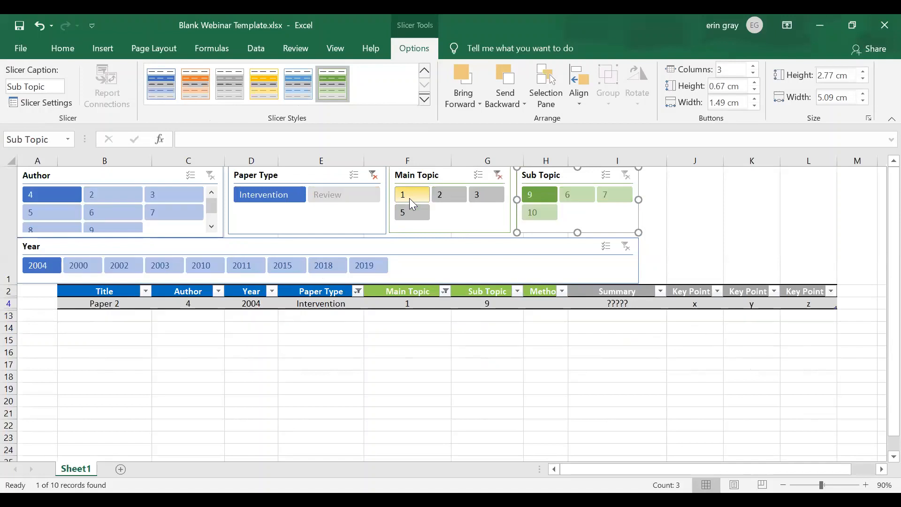
{"action": "left_click", "coordinate": [442, 194]}
{"action": "left_click", "coordinate": [492, 194]}
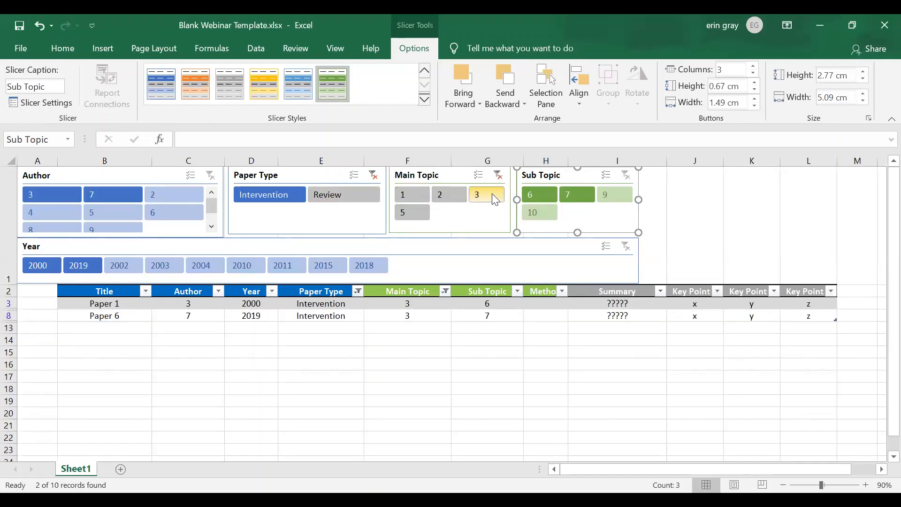
{"action": "left_click", "coordinate": [373, 175]}
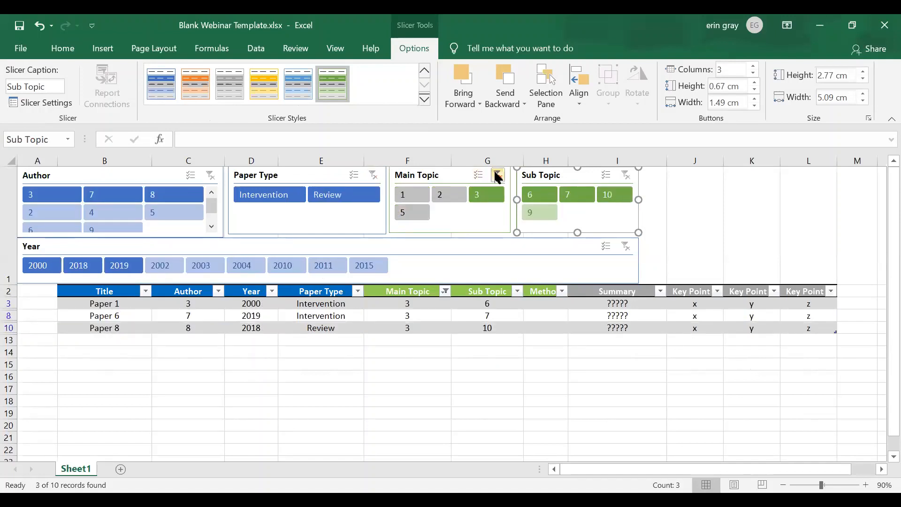
{"action": "left_click", "coordinate": [498, 176]}
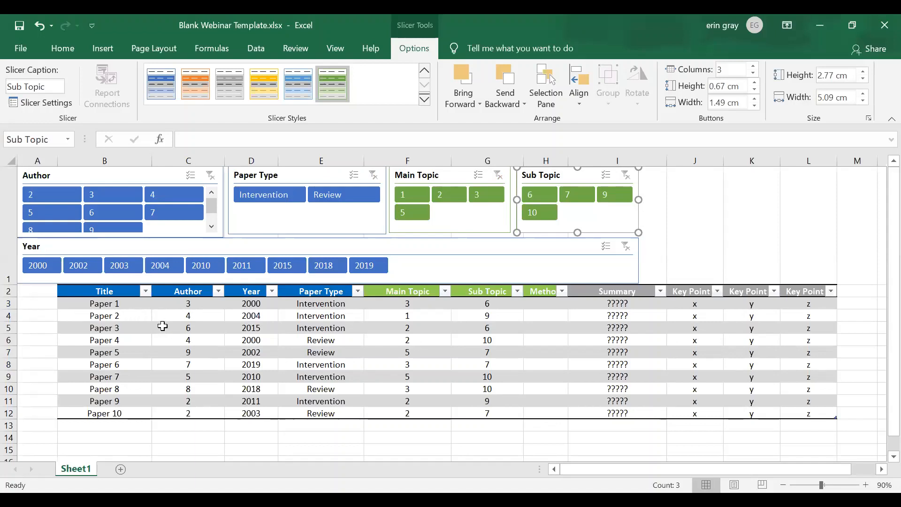
Freeze the panes above row 3 and check that the slicers and header row stay in place when scrolling.
{"action": "left_click", "coordinate": [9, 305]}
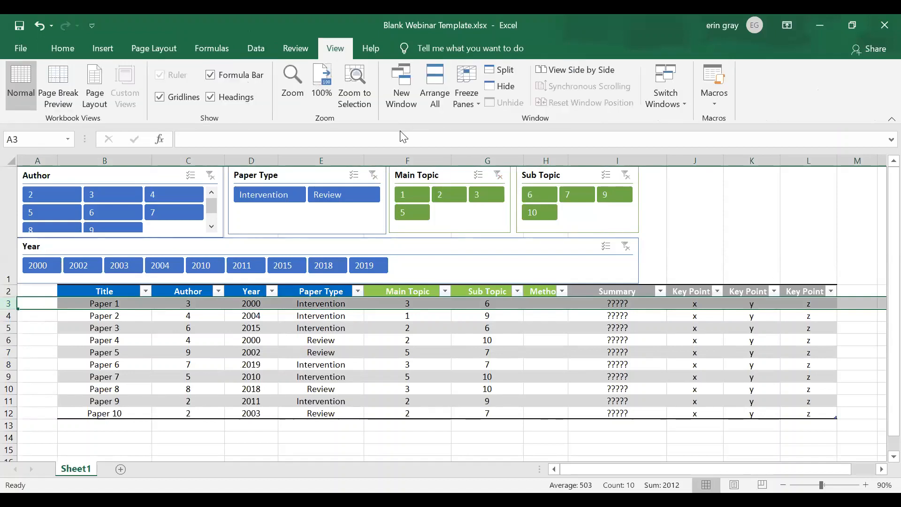
{"action": "left_click", "coordinate": [466, 94]}
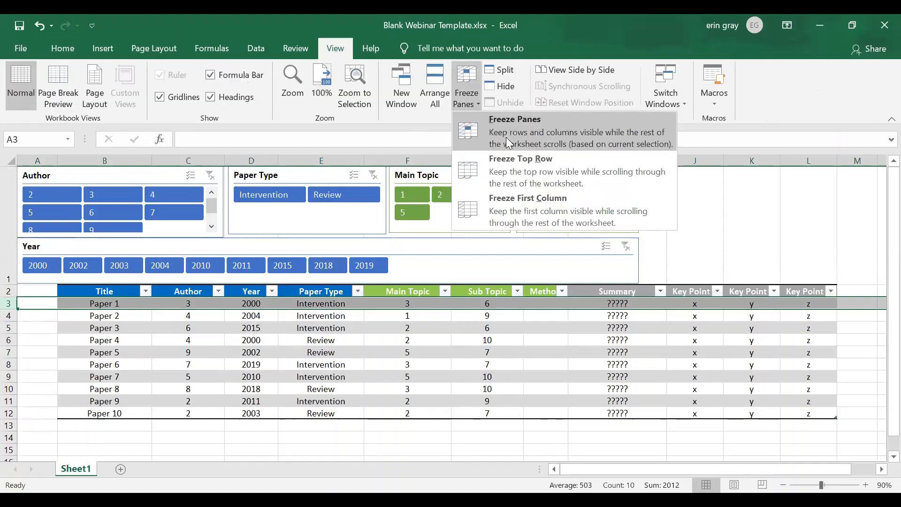
{"action": "left_click", "coordinate": [506, 137]}
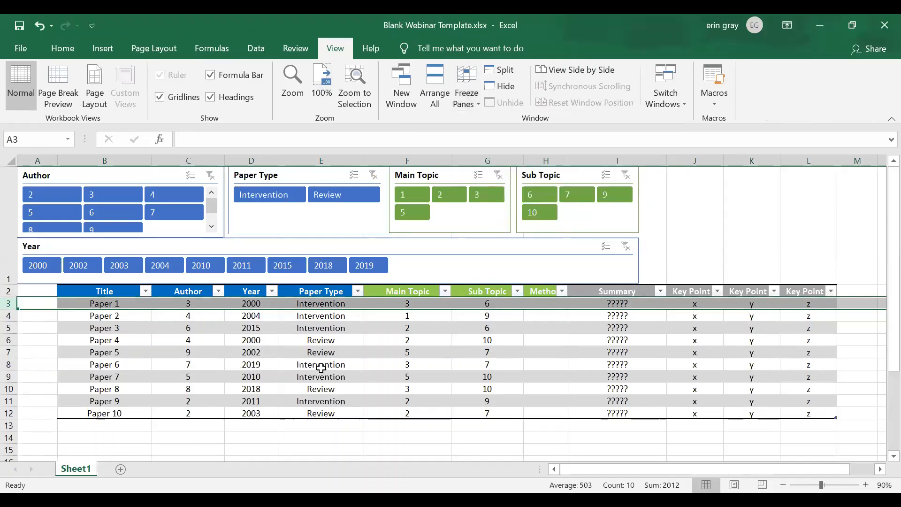
{"action": "left_click", "coordinate": [321, 368]}
{"action": "scroll", "coordinate": [322, 366], "scroll_direction": "down", "scroll_amount": 5}
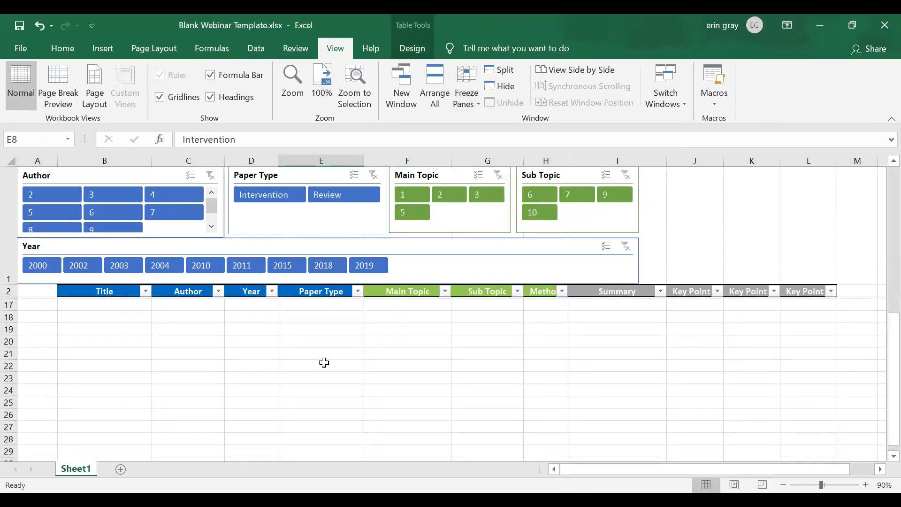
{"action": "scroll", "coordinate": [324, 362], "scroll_direction": "up", "scroll_amount": 5}
{"action": "scroll", "coordinate": [326, 361], "scroll_direction": "down", "scroll_amount": 3}
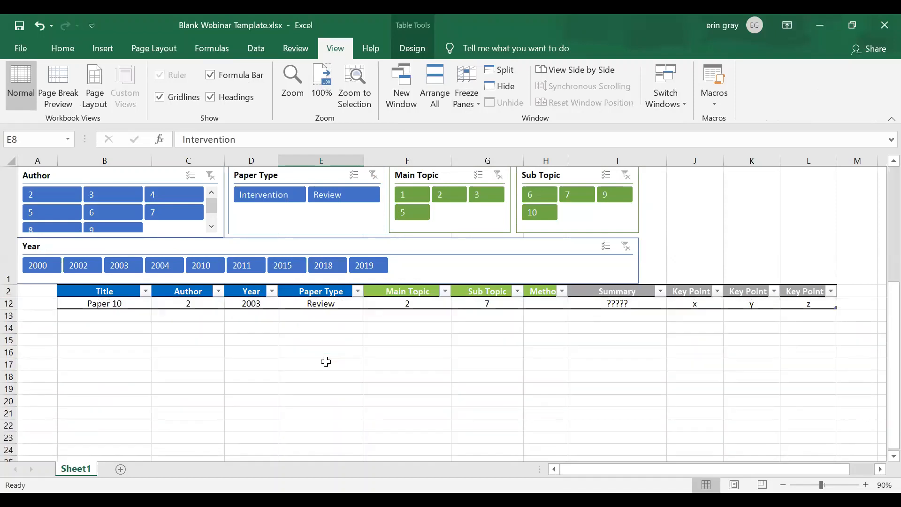
{"action": "scroll", "coordinate": [326, 361], "scroll_direction": "up", "scroll_amount": 3}
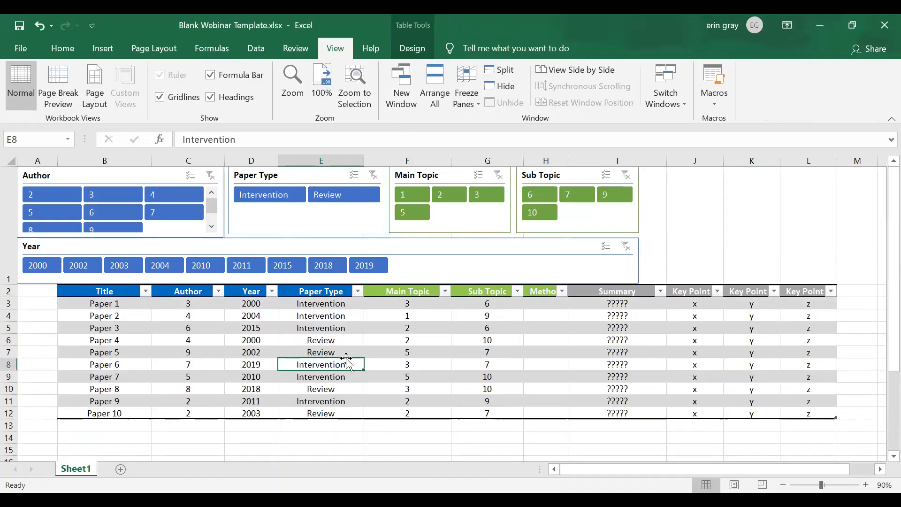
{"action": "left_click_drag", "start_coordinate": [393, 337], "coordinate": [394, 334]}
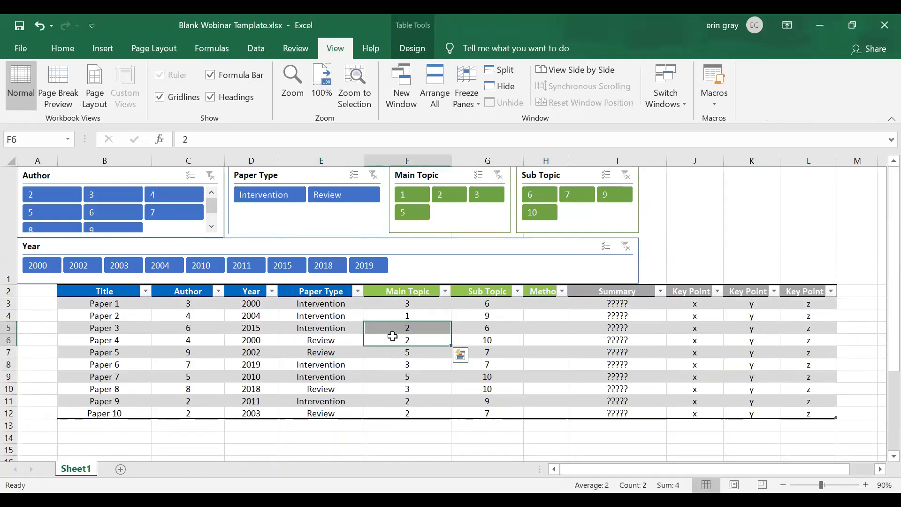
{"action": "left_click", "coordinate": [392, 338]}
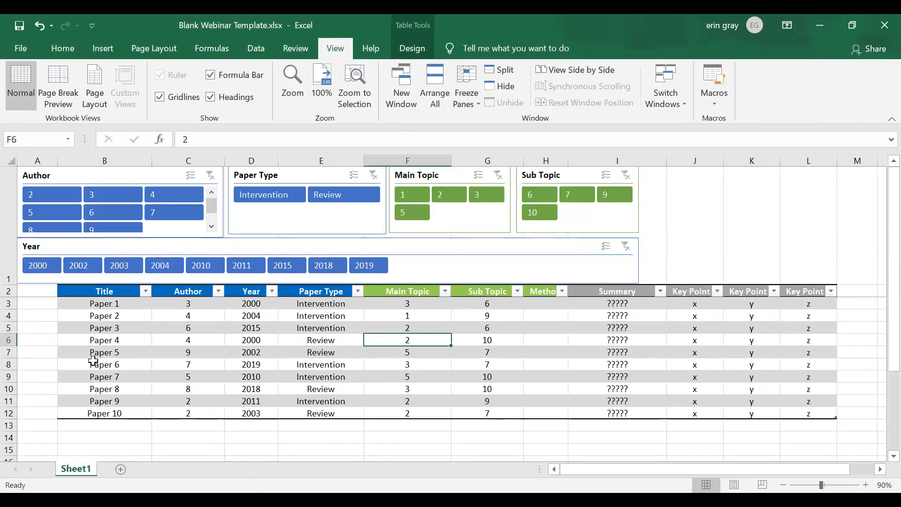
{"action": "left_click", "coordinate": [32, 339]}
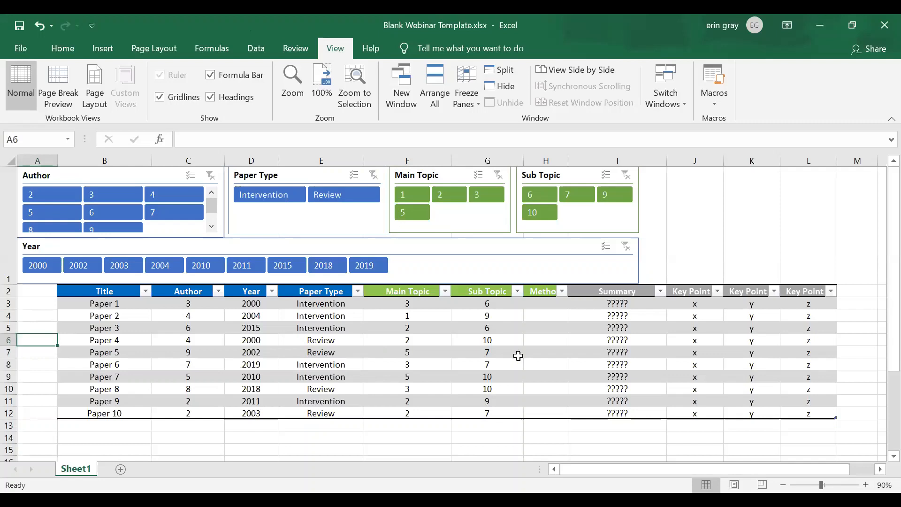
{"action": "left_click", "coordinate": [512, 342]}
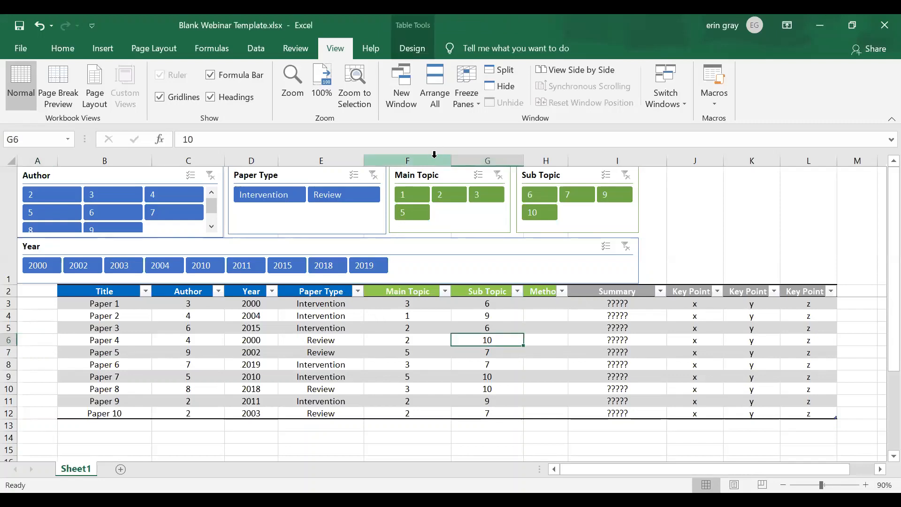
Insert a table column between Paper Type and Main Topic and name its header "Header 1".
{"action": "left_click", "coordinate": [434, 157]}
{"action": "key", "text": "ctrl+shift+plus"}
{"action": "left_click", "coordinate": [399, 284]}
{"action": "left_click", "coordinate": [399, 291]}
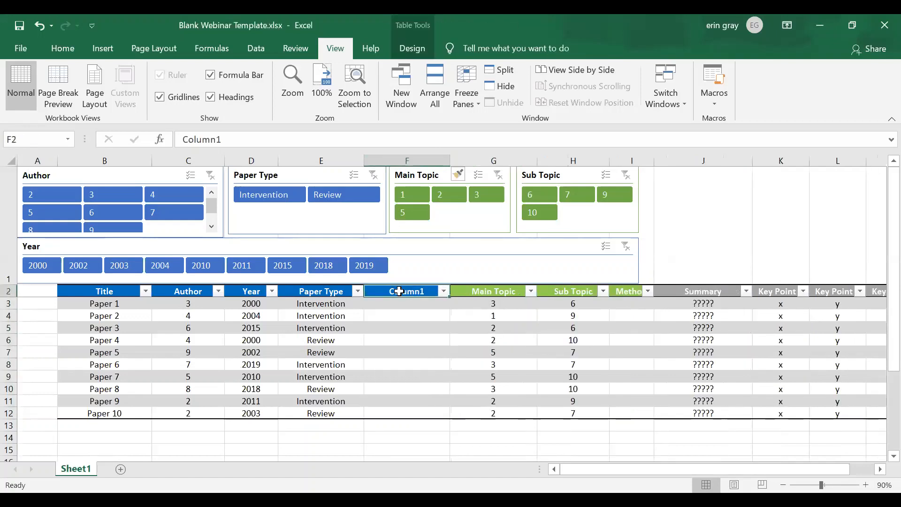
{"action": "type", "text": "Header 1"}
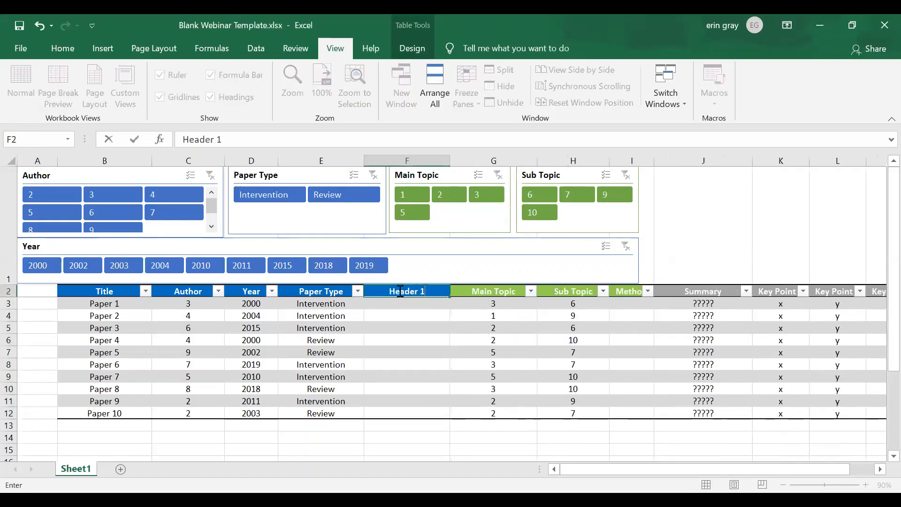
{"action": "key", "text": "Return"}
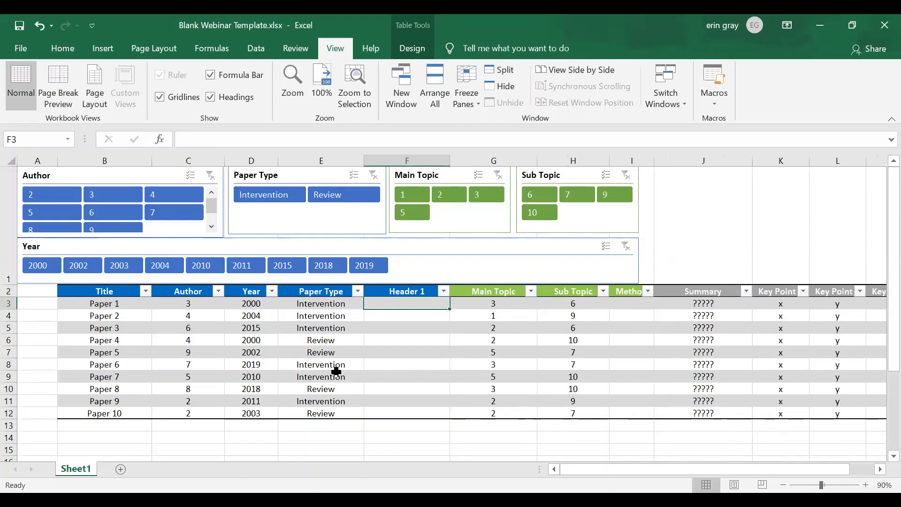
{"action": "left_click", "coordinate": [102, 48]}
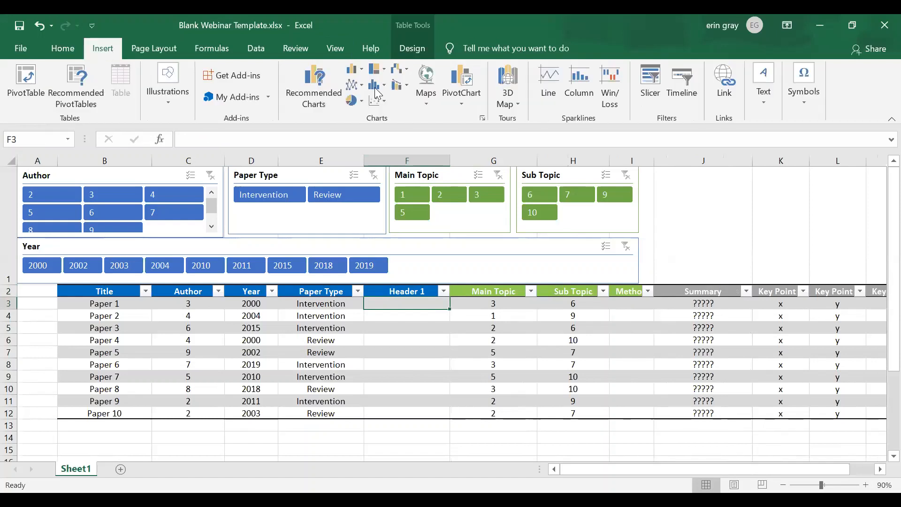
{"action": "left_click", "coordinate": [640, 99]}
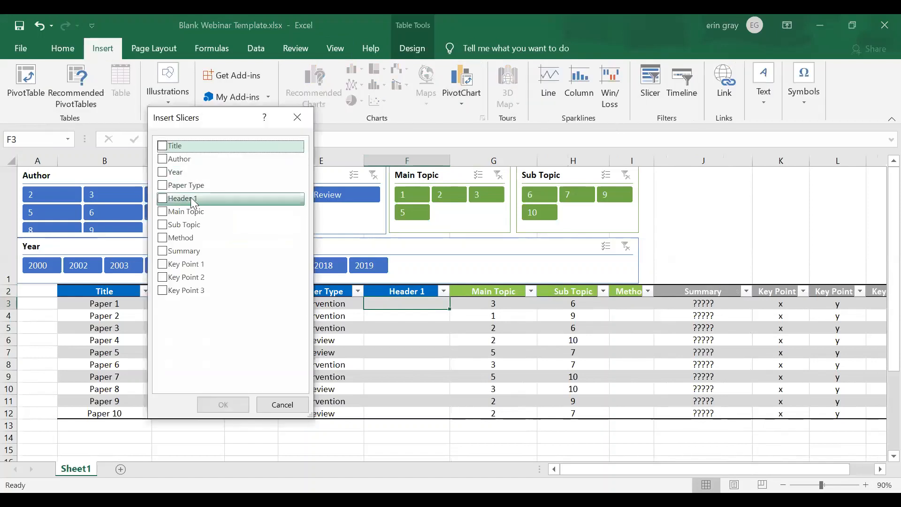
{"action": "left_click", "coordinate": [284, 405]}
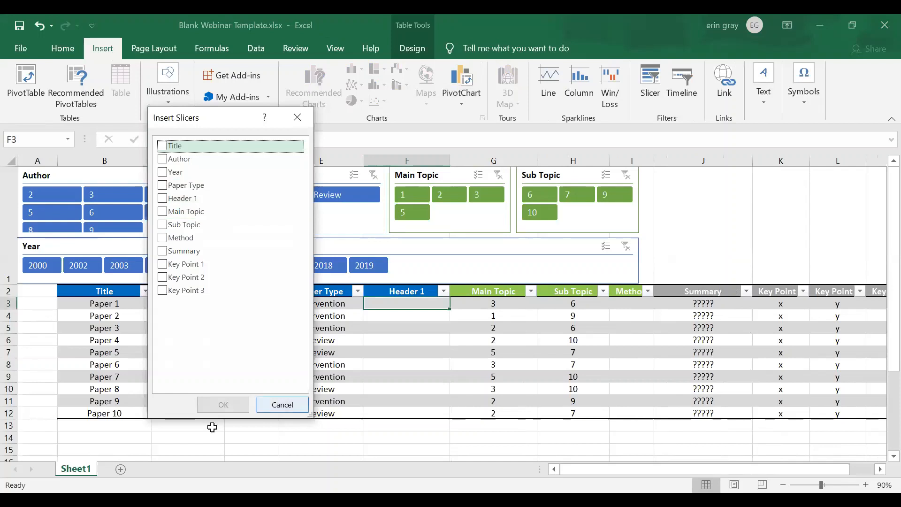
{"action": "left_click", "coordinate": [289, 426]}
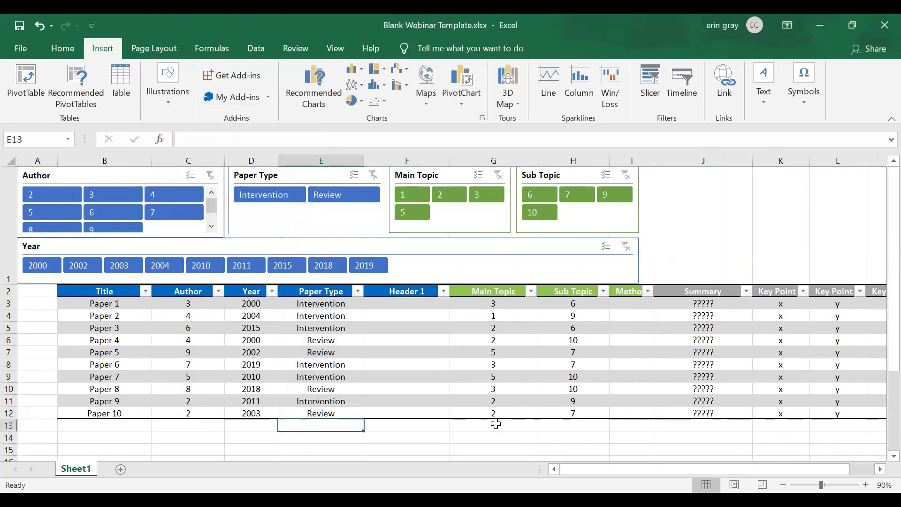
Extend the table by entering 10 under Main Topic in the first empty row below it (G13).
{"action": "left_click", "coordinate": [493, 424]}
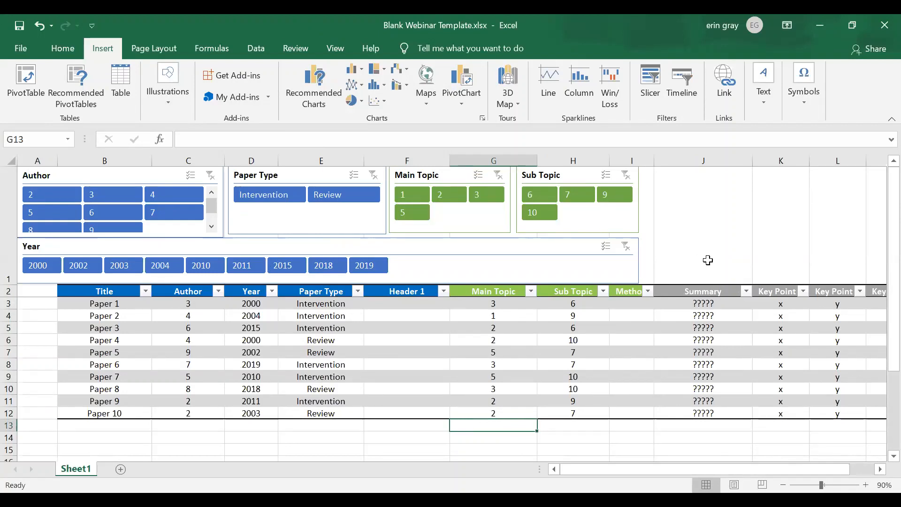
{"action": "type", "text": "10"}
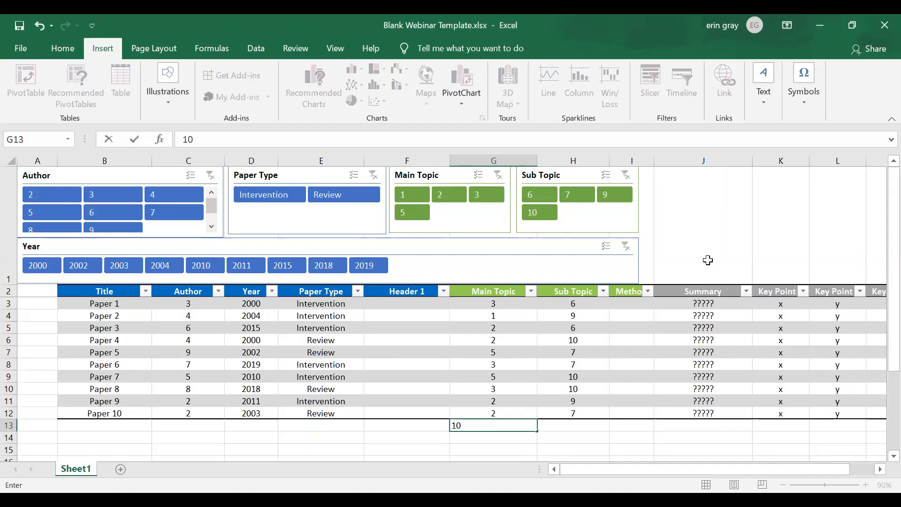
{"action": "key", "text": "Return"}
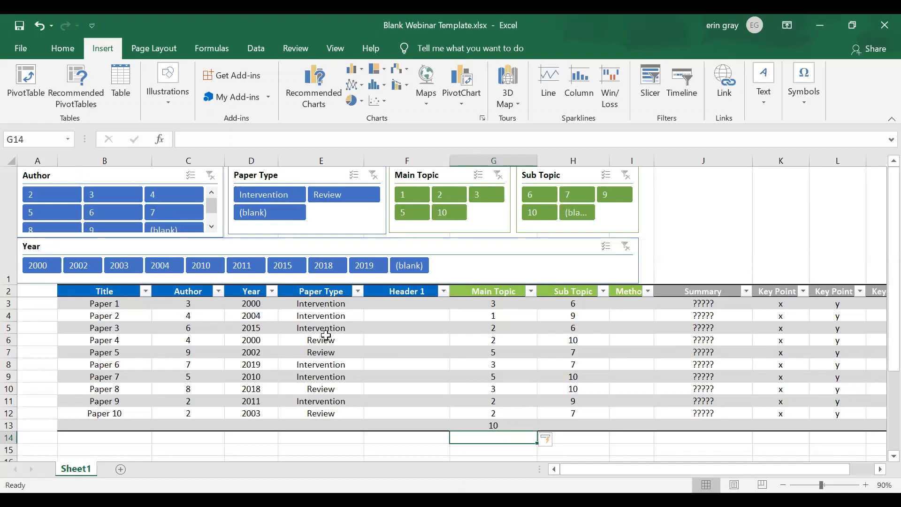
{"action": "left_click_drag", "start_coordinate": [111, 294], "coordinate": [422, 295]}
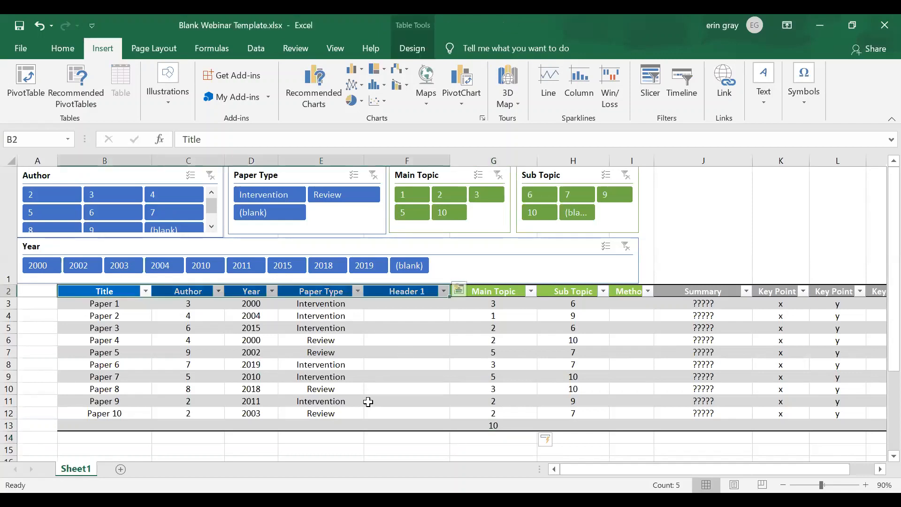
{"action": "left_click", "coordinate": [55, 43]}
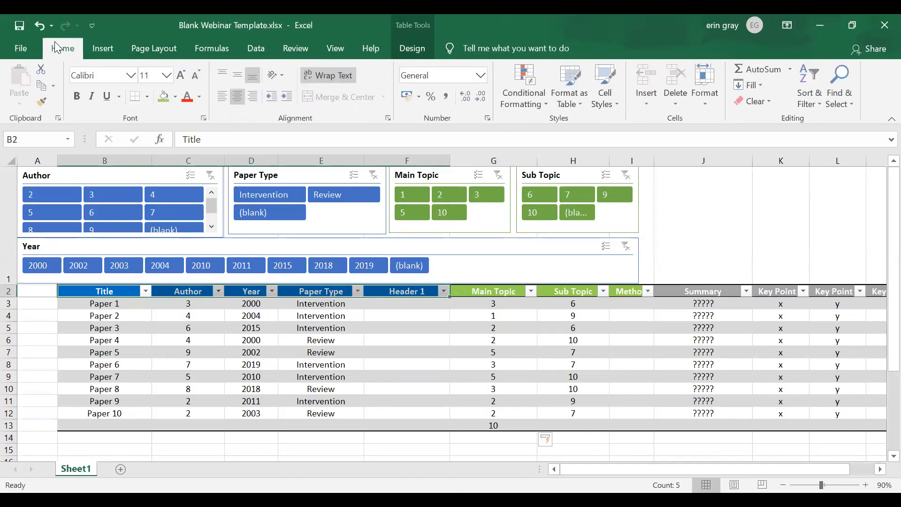
{"action": "left_click", "coordinate": [176, 97]}
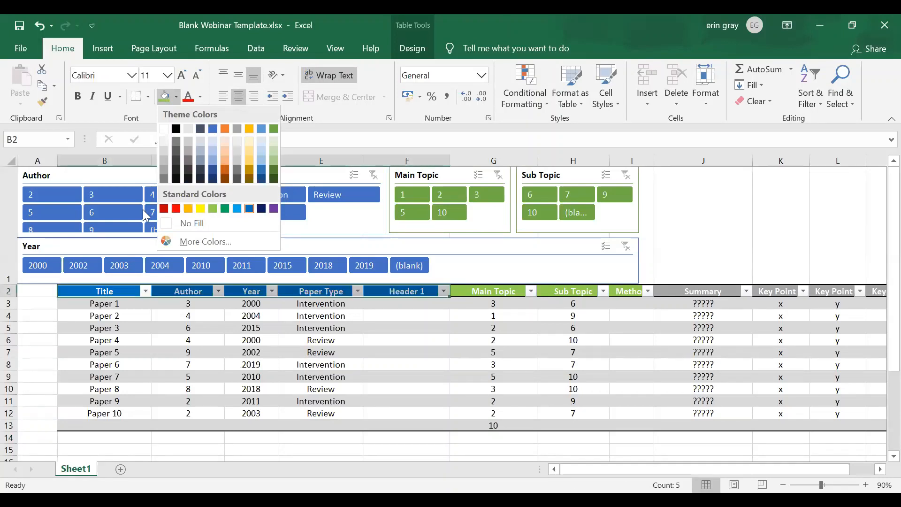
{"action": "left_click", "coordinate": [193, 391]}
{"action": "left_click", "coordinate": [412, 48]}
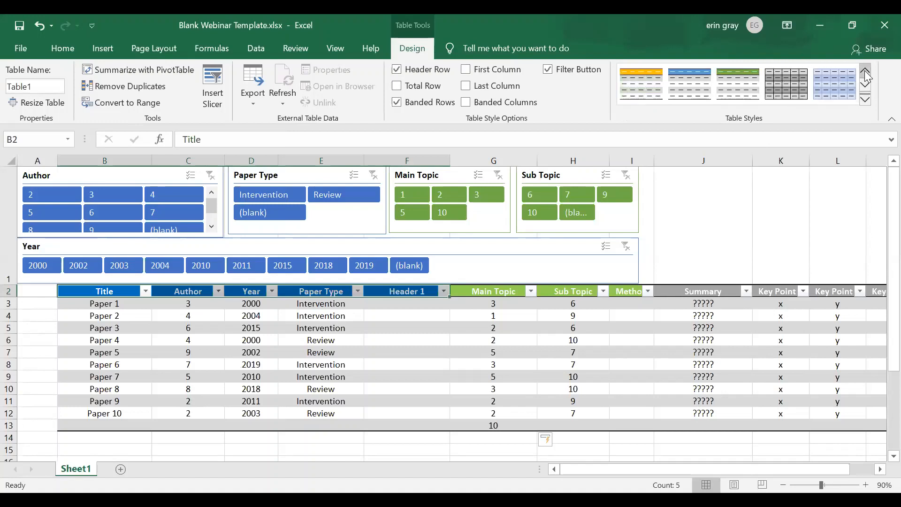
{"action": "left_click", "coordinate": [381, 380]}
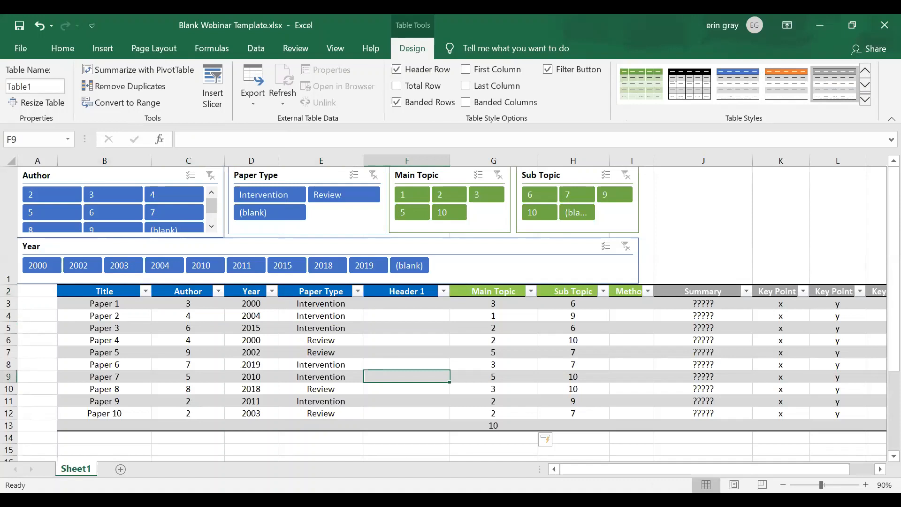
Switch to the Library.xlsx workbook and look through the example journal table beneath its slicers.
{"action": "key", "text": "alt+Tab"}
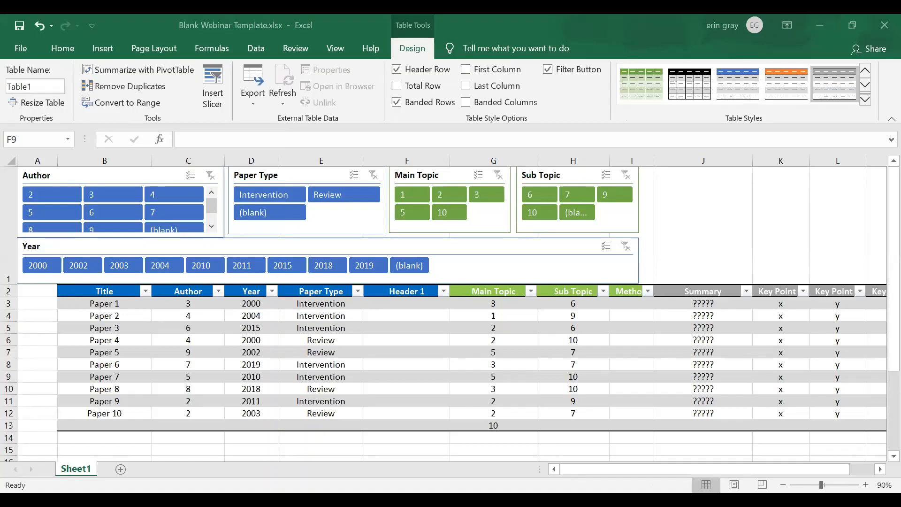
{"action": "key", "text": "alt+Tab"}
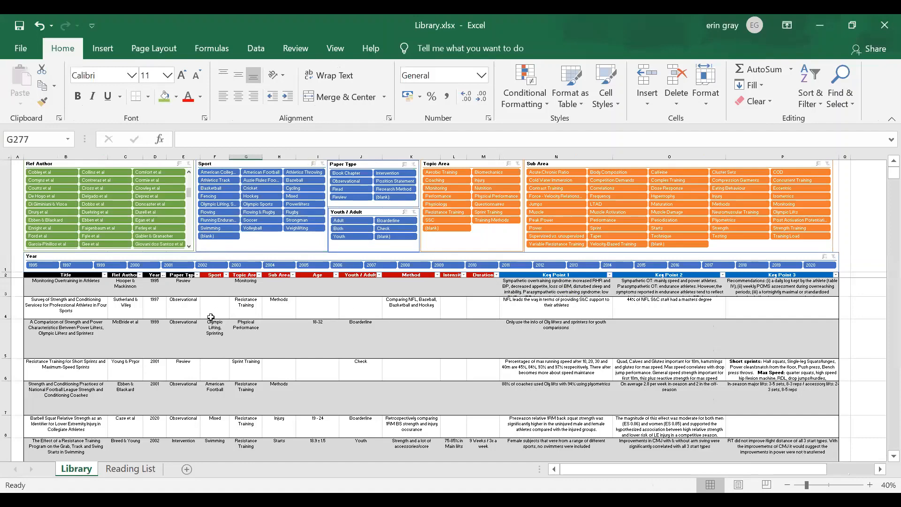
{"action": "scroll", "coordinate": [322, 346], "scroll_direction": "down", "scroll_amount": 1}
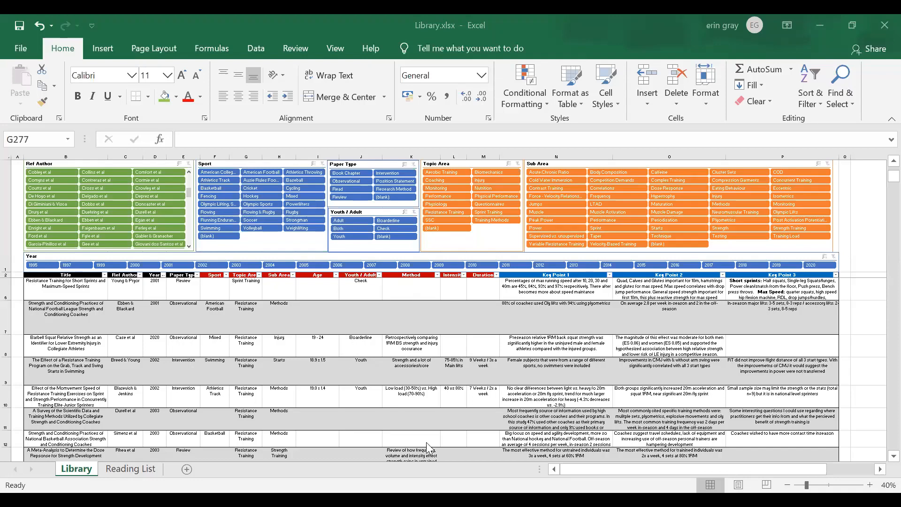
{"action": "left_click", "coordinate": [478, 347]}
Switch to the Excel Journal Database Webinar presentation in PowerPoint, view the Summary and closing slides, and briefly run the slide show.
{"action": "key", "text": "alt+Tab"}
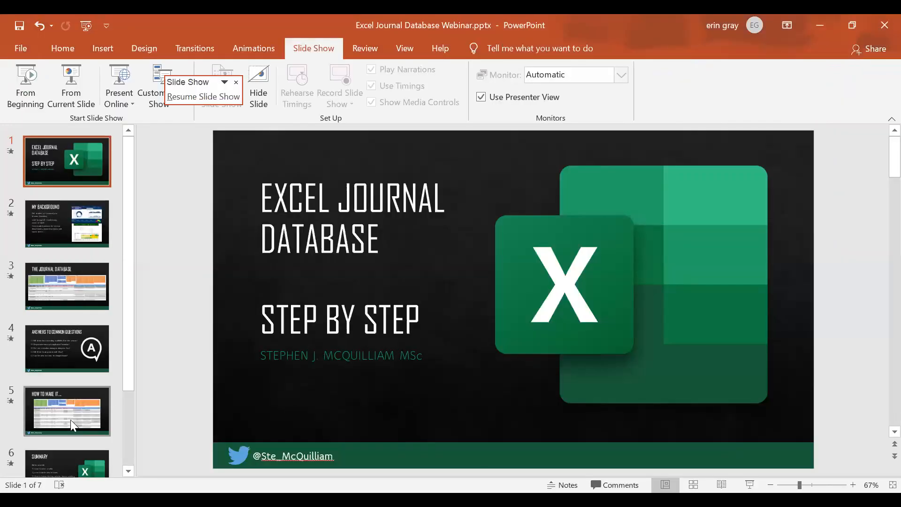
{"action": "left_click", "coordinate": [76, 456]}
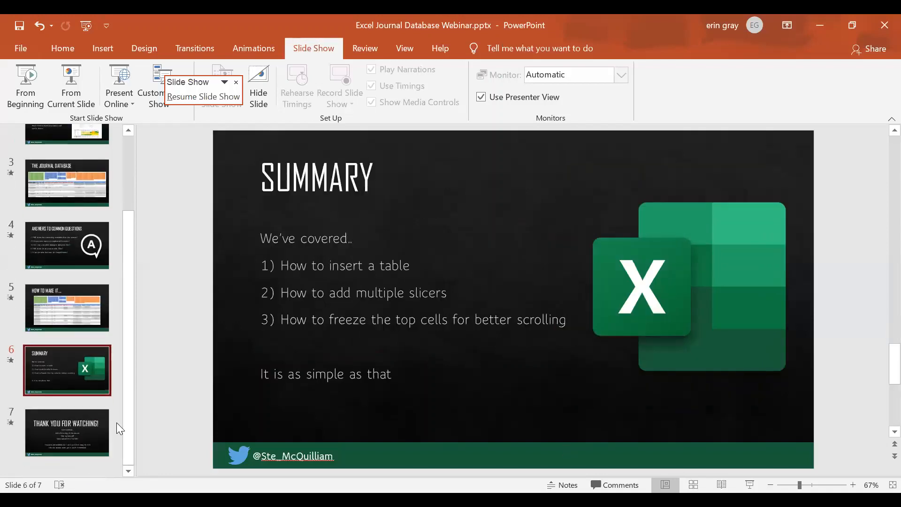
{"action": "left_click", "coordinate": [75, 416]}
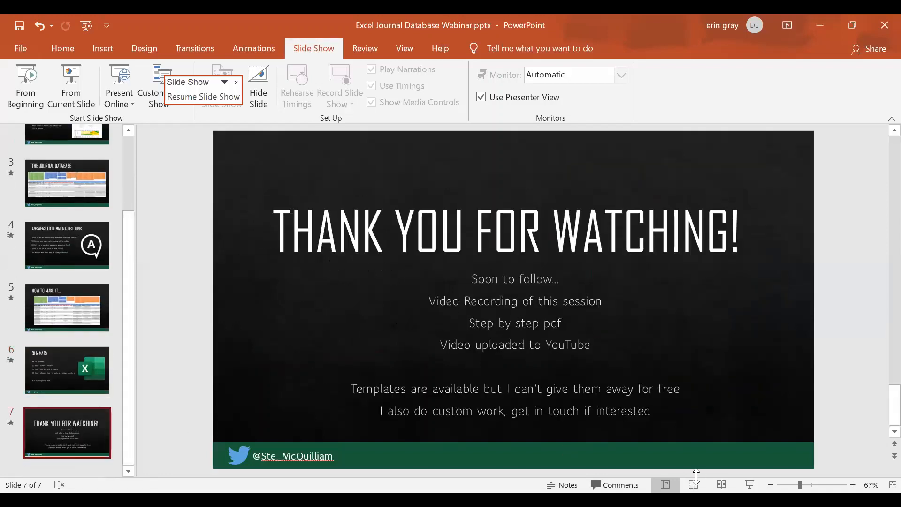
{"action": "left_click", "coordinate": [746, 484]}
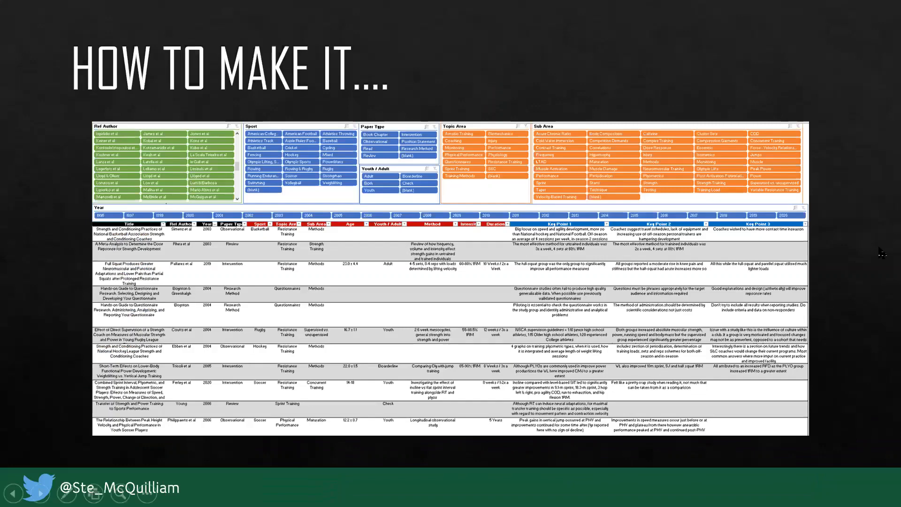
{"action": "key", "text": "Escape"}
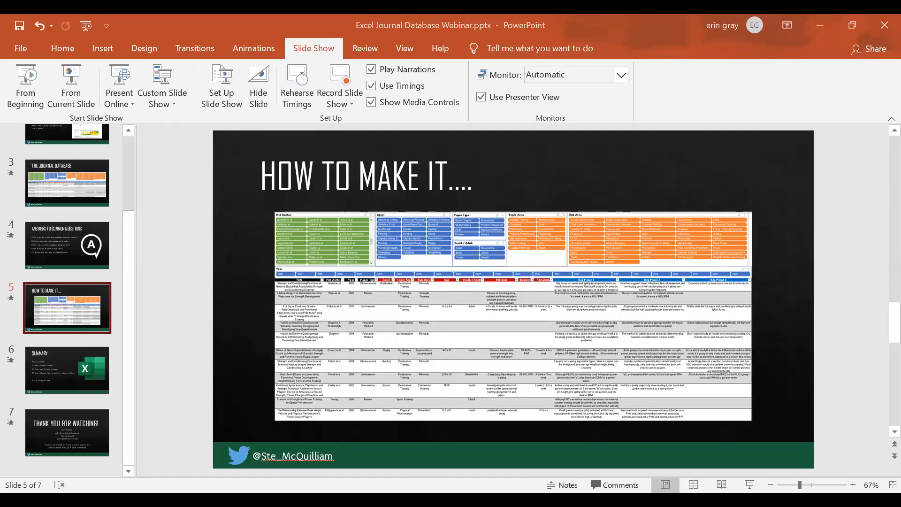
Return to Library.xlsx in Excel and inspect the Topic Area slicer's settings without changing any of them.
{"action": "key", "text": "alt+Tab"}
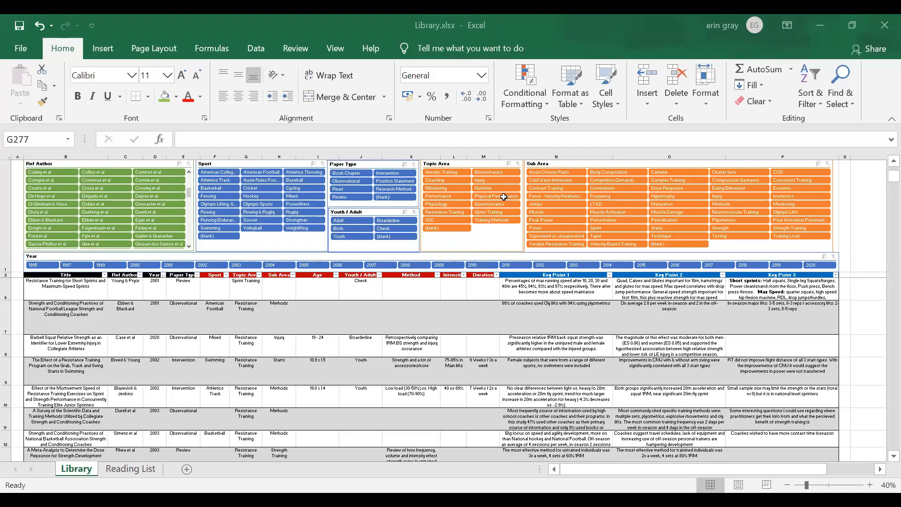
{"action": "right_click", "coordinate": [500, 234]}
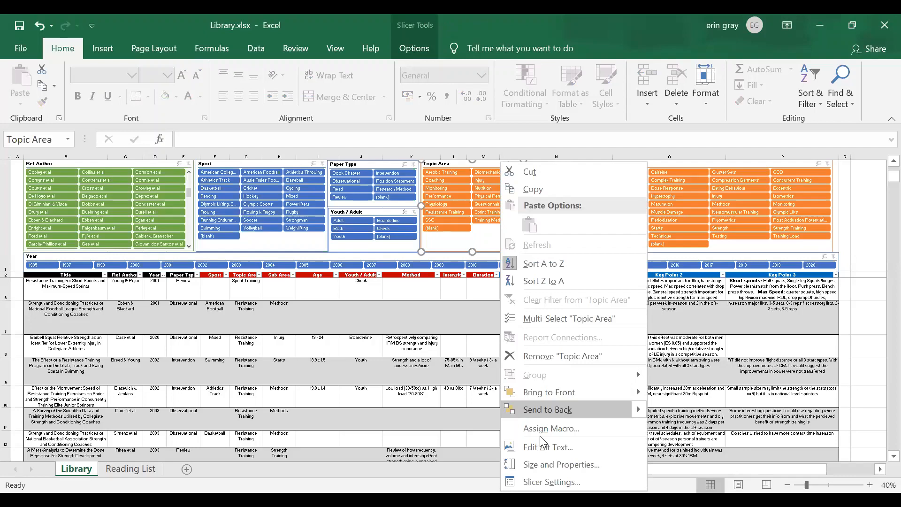
{"action": "left_click", "coordinate": [552, 481]}
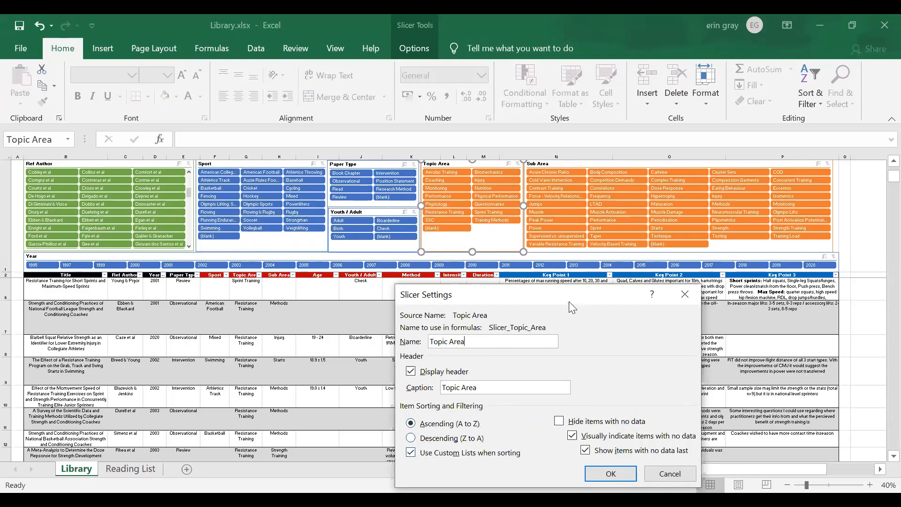
{"action": "left_click_drag", "start_coordinate": [568, 302], "coordinate": [521, 240]}
{"action": "left_click", "coordinate": [643, 232]}
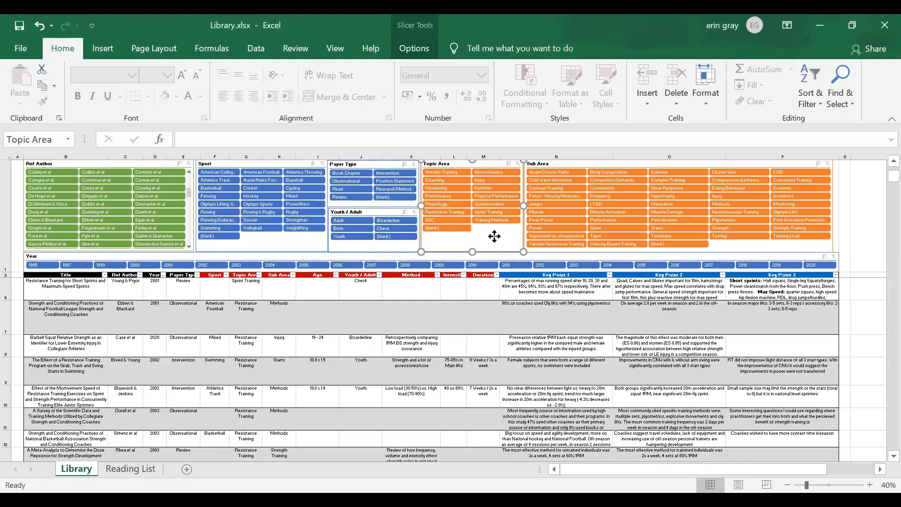
{"action": "left_click_drag", "start_coordinate": [494, 236], "coordinate": [495, 236]}
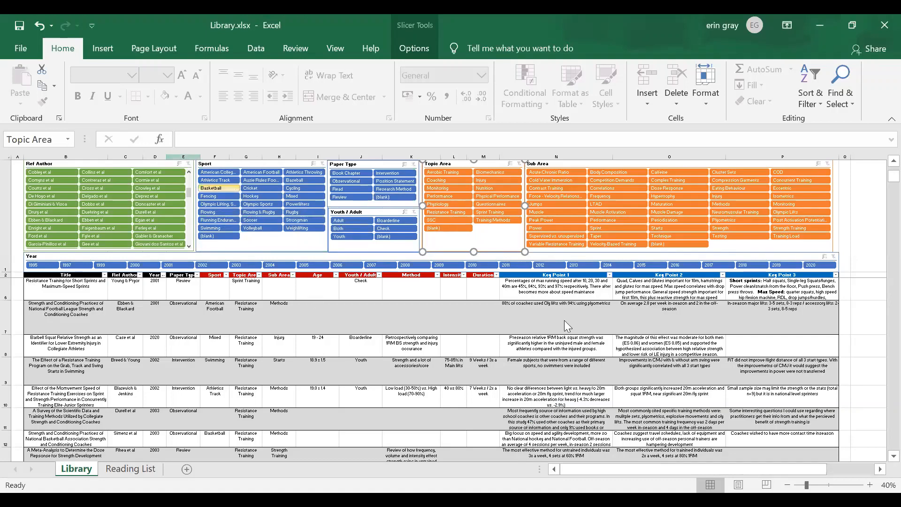
Filter the library by sport to Soccer, to Rugby, and to both together, and look through the matching papers.
{"action": "left_click", "coordinate": [601, 367]}
{"action": "scroll", "coordinate": [602, 367], "scroll_direction": "up", "scroll_amount": 1}
{"action": "scroll", "coordinate": [603, 370], "scroll_direction": "up", "scroll_amount": 1}
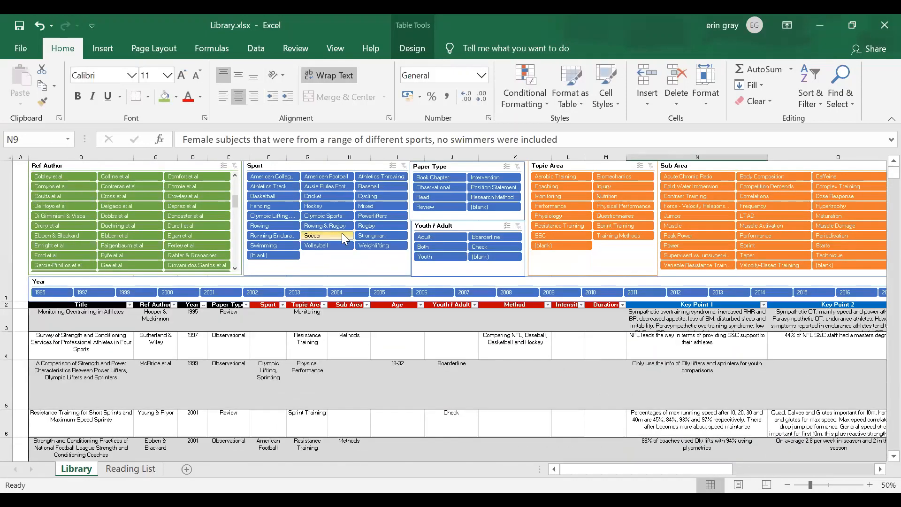
{"action": "left_click", "coordinate": [332, 234]}
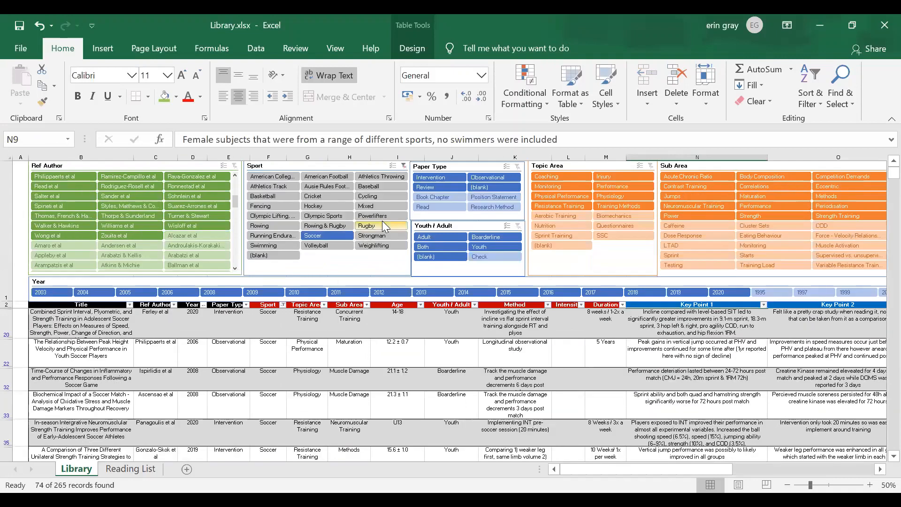
{"action": "left_click", "coordinate": [374, 224]}
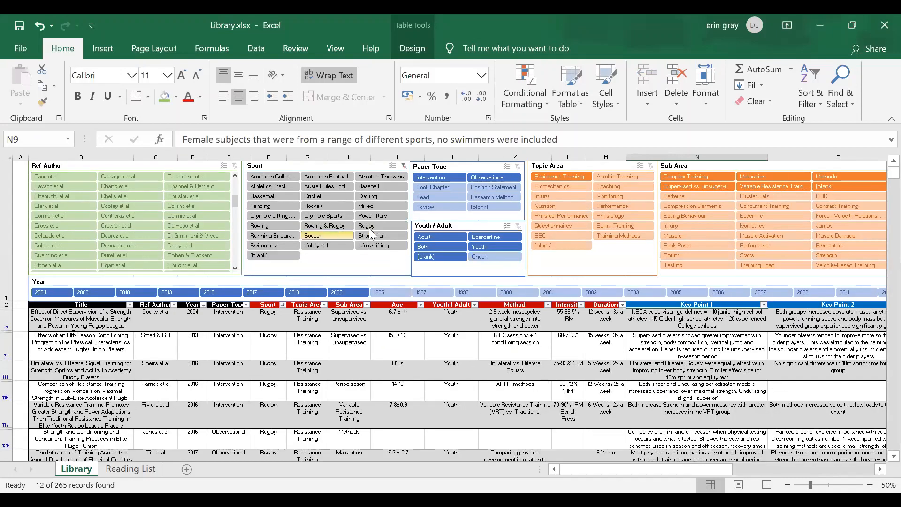
{"action": "left_click", "coordinate": [338, 232], "text": "ctrl"}
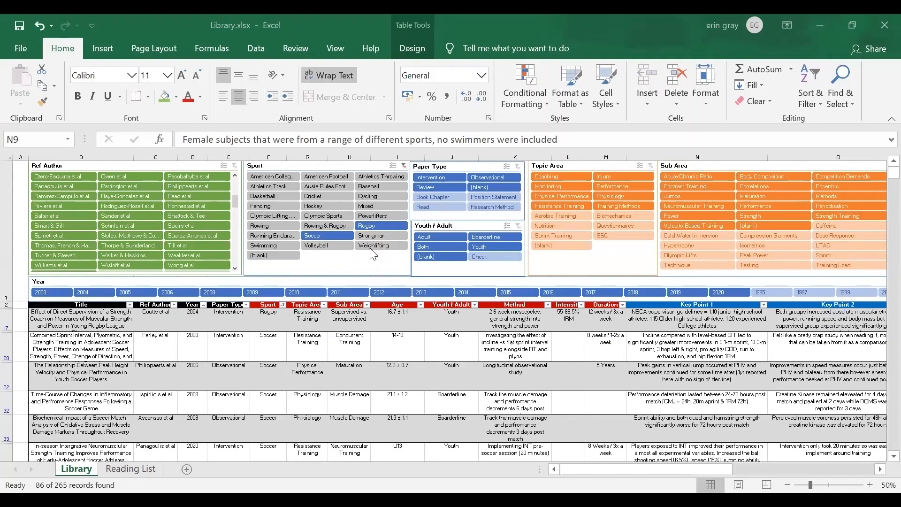
{"action": "left_click", "coordinate": [272, 342]}
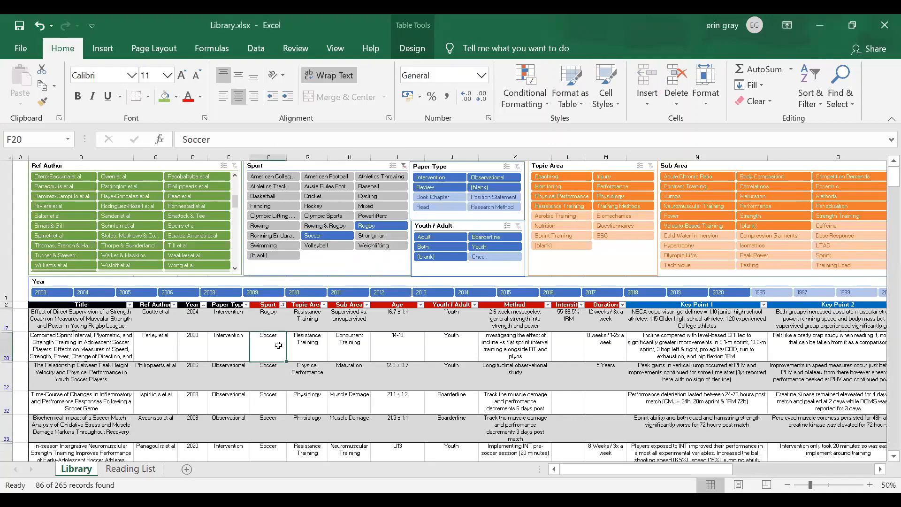
{"action": "left_click", "coordinate": [310, 348]}
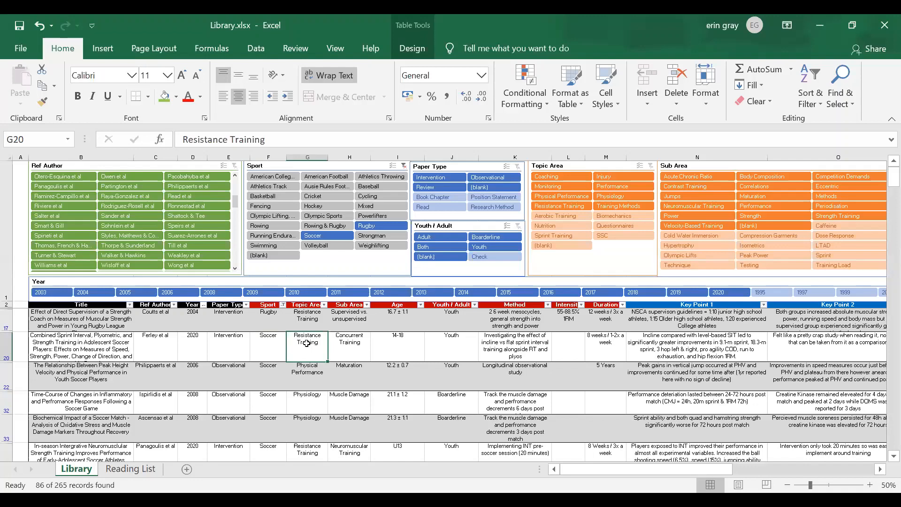
{"action": "scroll", "coordinate": [306, 343], "scroll_direction": "down", "scroll_amount": 3}
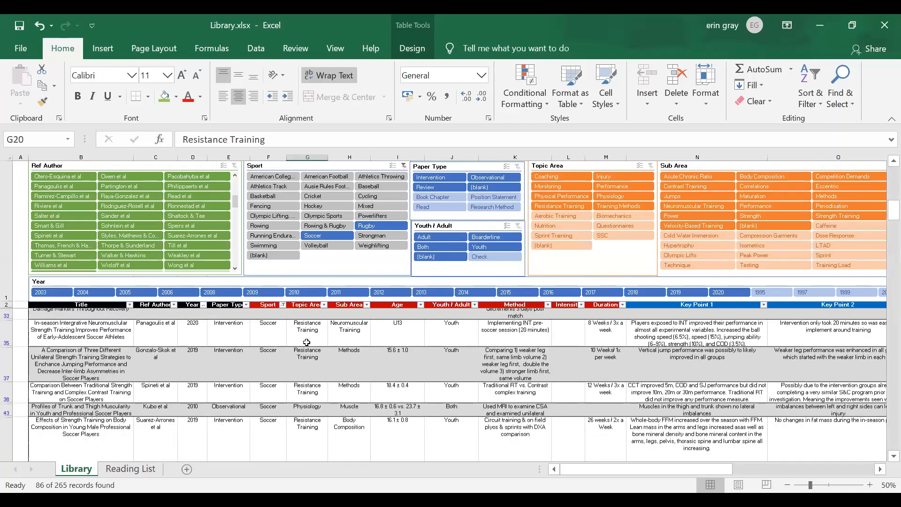
{"action": "scroll", "coordinate": [307, 344], "scroll_direction": "up", "scroll_amount": 3}
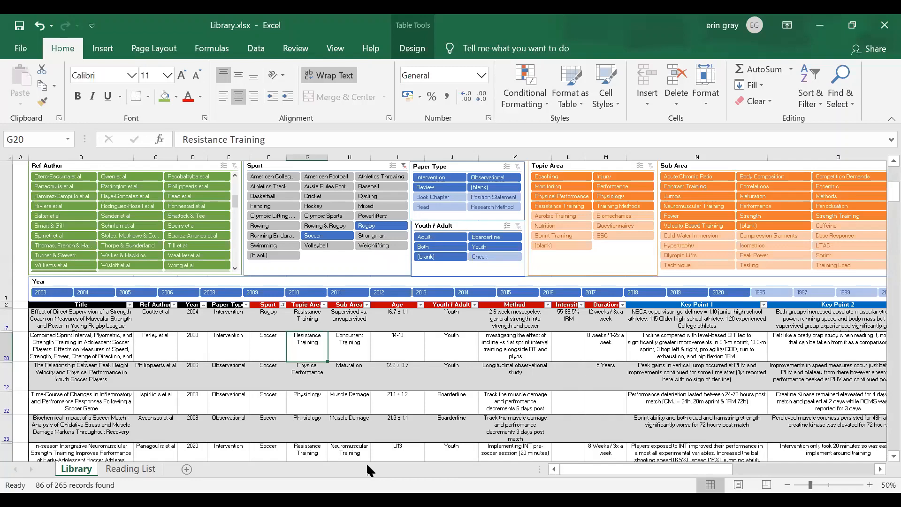
Switch to the PowerPoint presentation, start the slide show from the "How to make it" slide and advance to the Summary slide.
{"action": "key", "text": "alt+Tab"}
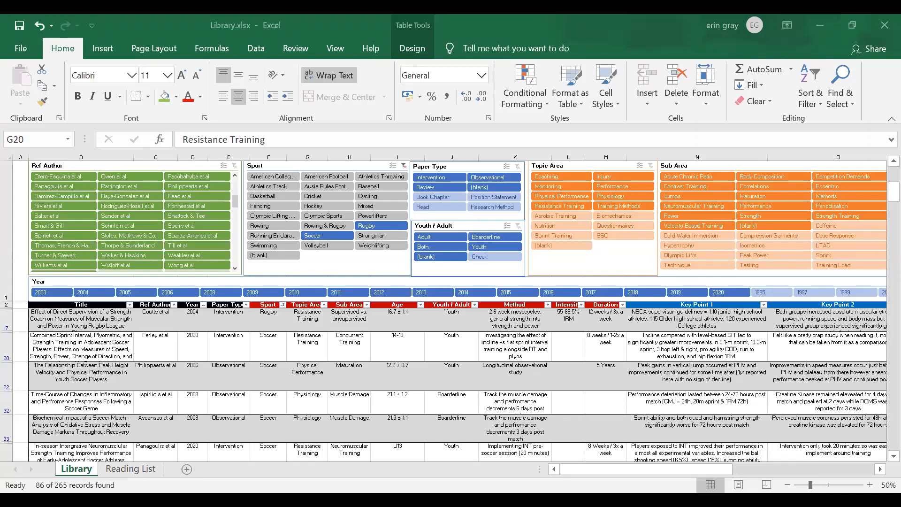
{"action": "key", "text": "alt+Tab"}
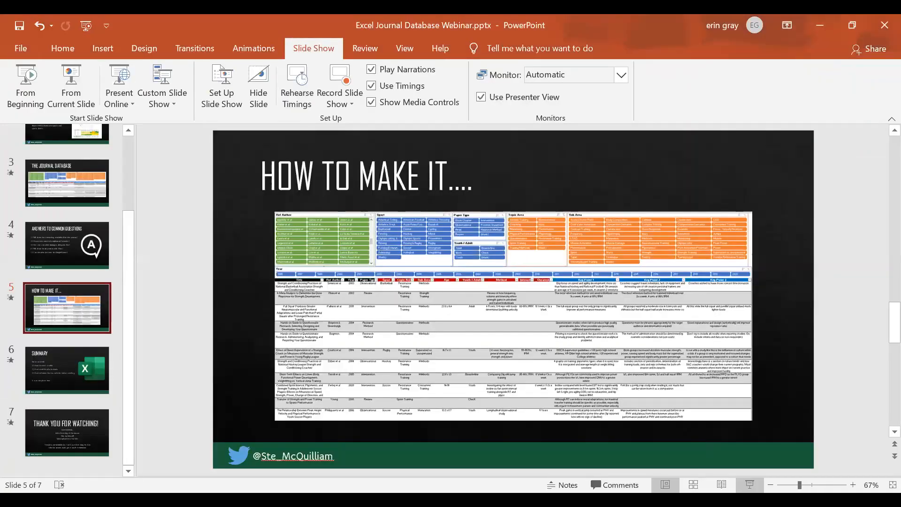
{"action": "left_click", "coordinate": [750, 485]}
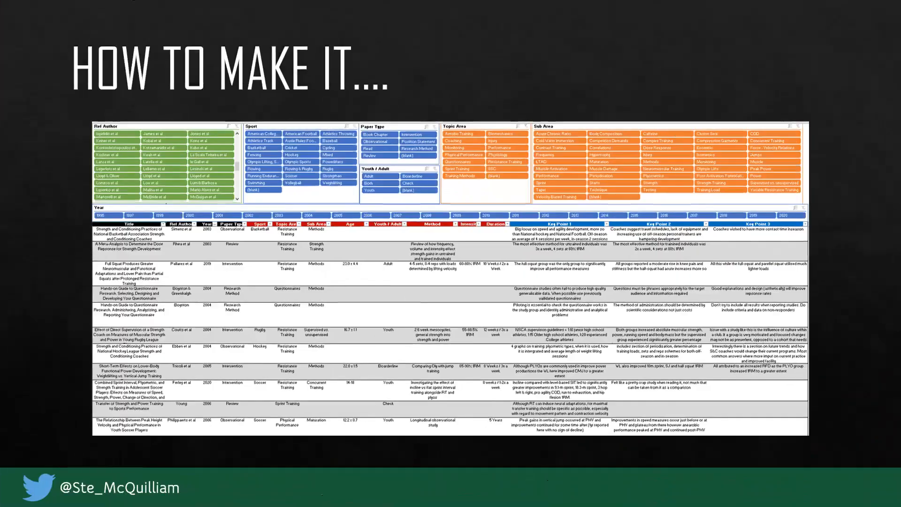
{"action": "key", "text": "Right"}
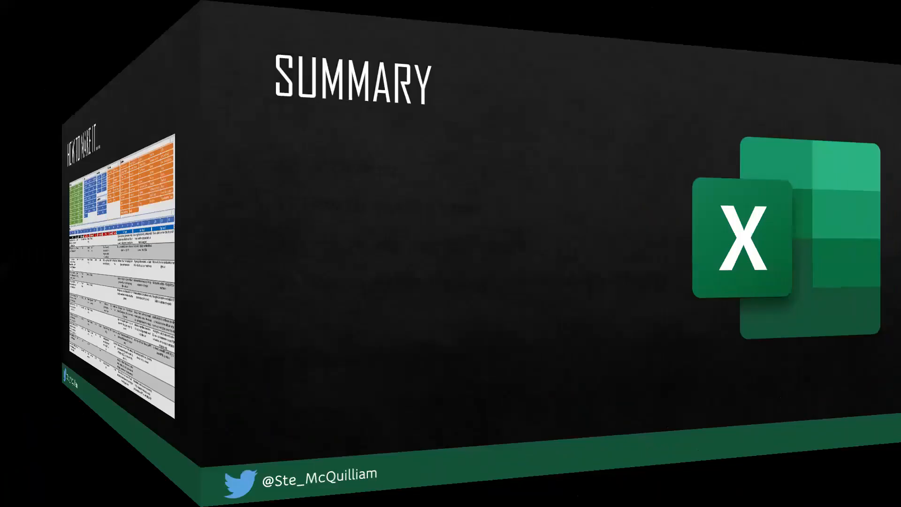